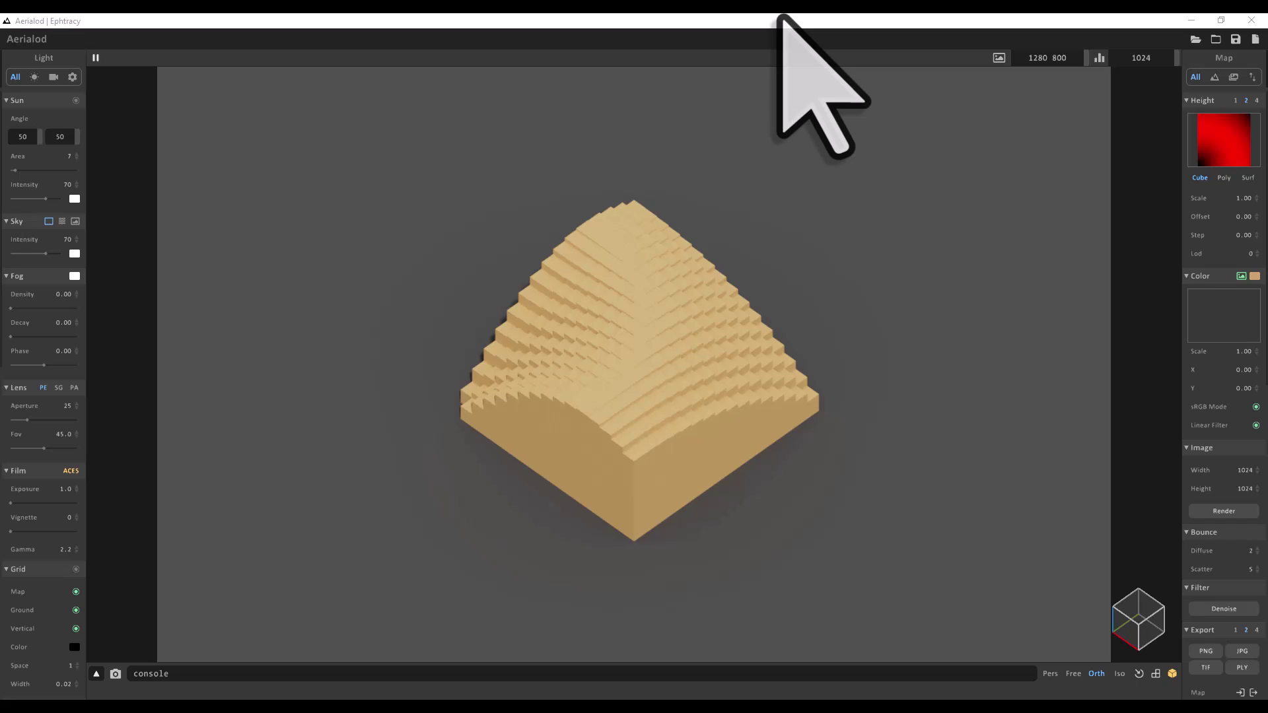
Step: Load manchester-salford-dsm-2000x2000.png as the height image
{"action": "left_click", "coordinate": [1211, 311]}
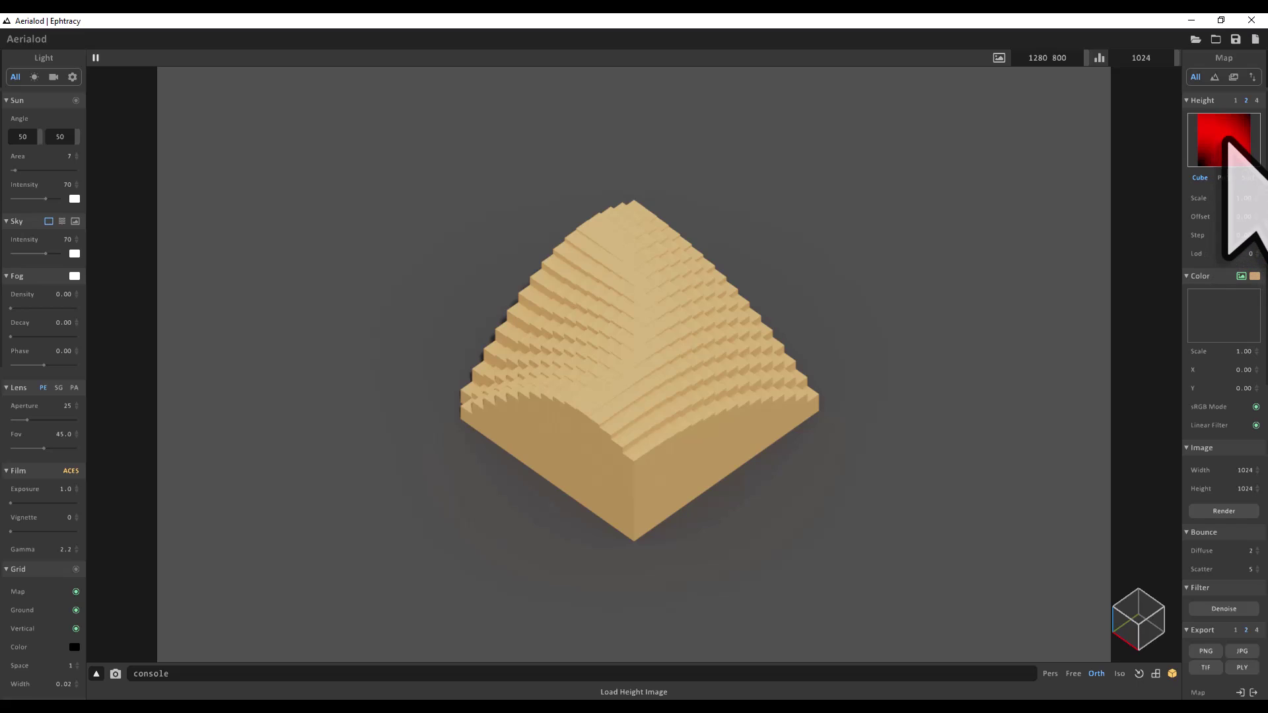
{"action": "left_click", "coordinate": [1225, 140]}
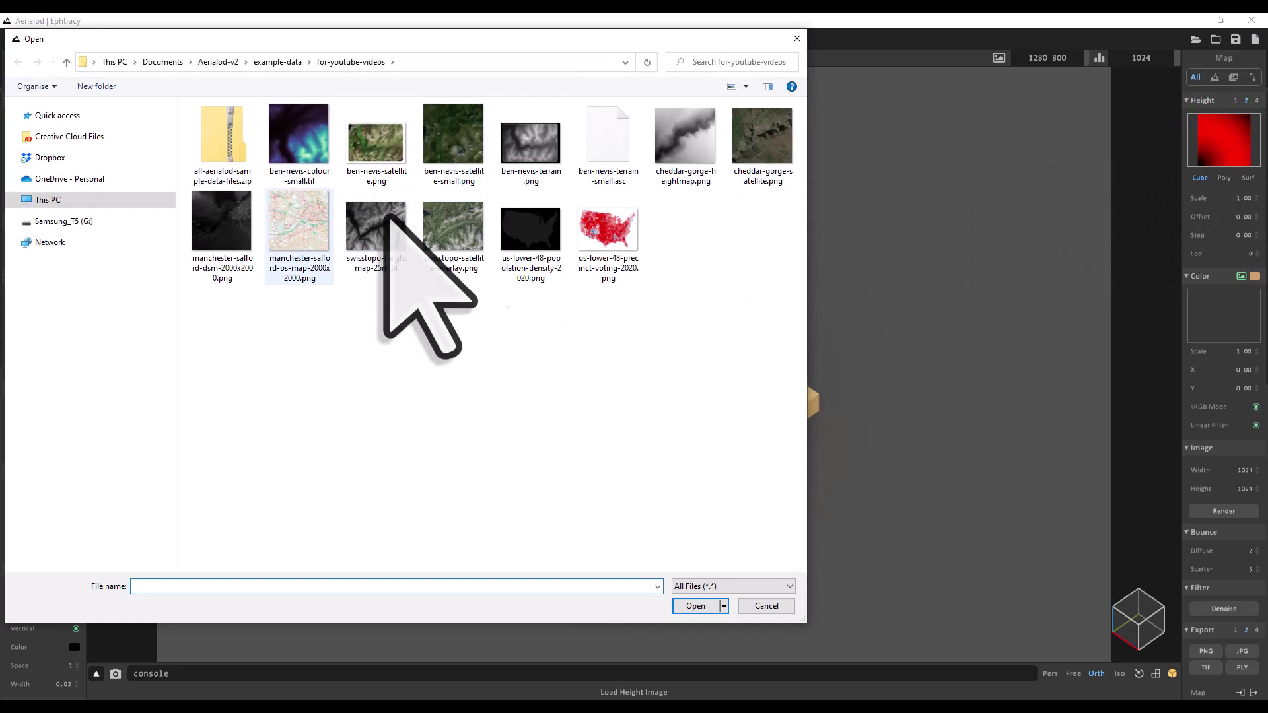
{"action": "left_click", "coordinate": [238, 230]}
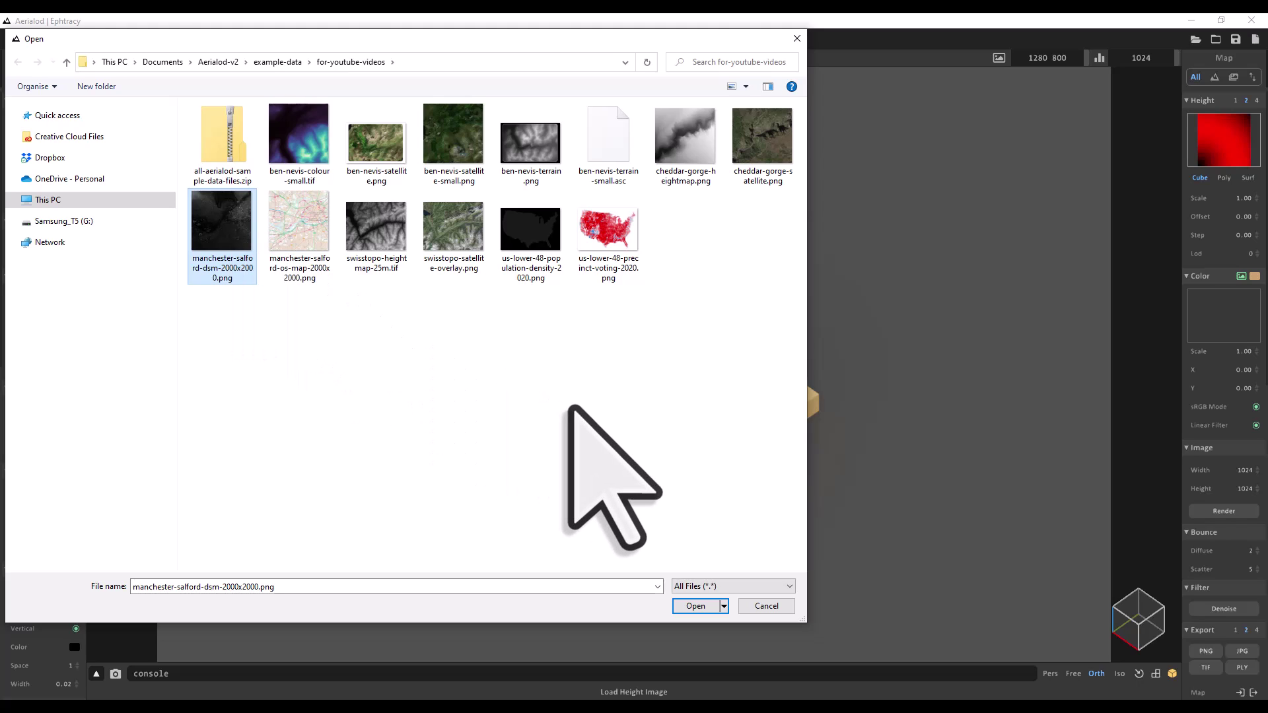
{"action": "left_click", "coordinate": [695, 606]}
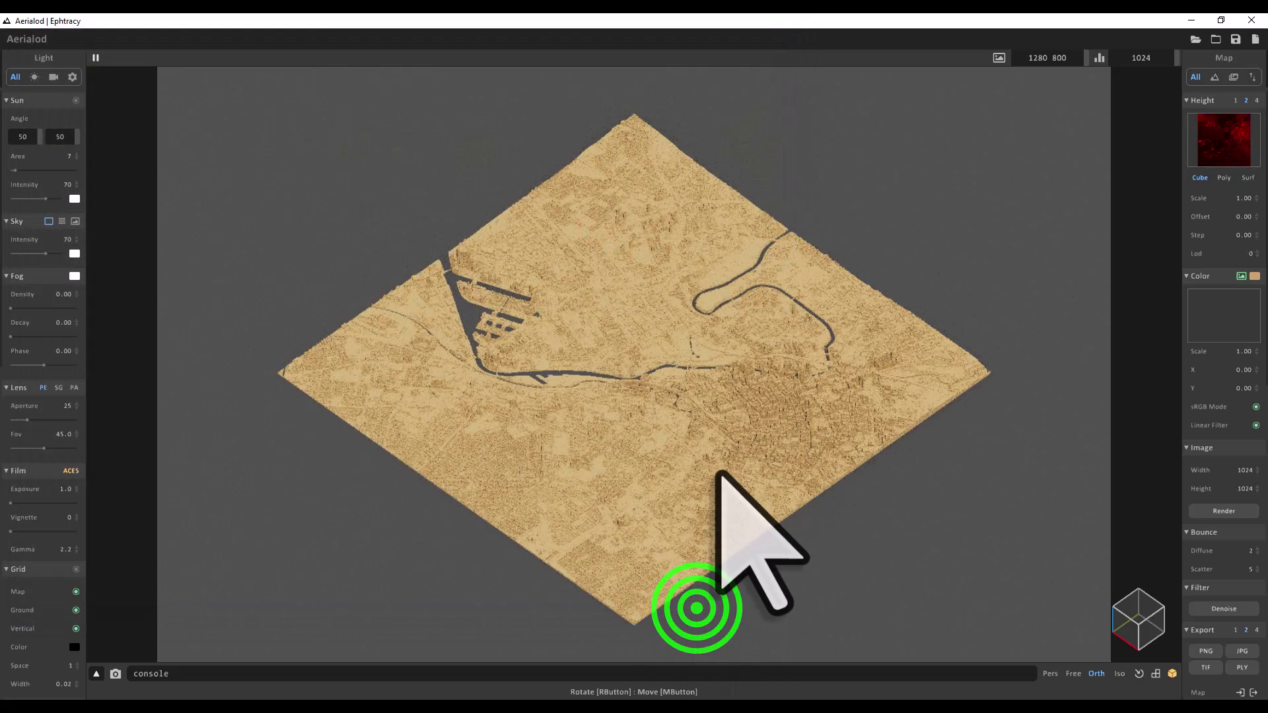
Step: Load manchester-salford-os-map-2000x2000.png as the colour image draped over the terrain
{"action": "mouse_move", "coordinate": [611, 490]}
{"action": "right_mouse_down"}
{"action": "mouse_move", "coordinate": [684, 483]}
{"action": "mouse_move", "coordinate": [614, 494]}
{"action": "right_mouse_up"}
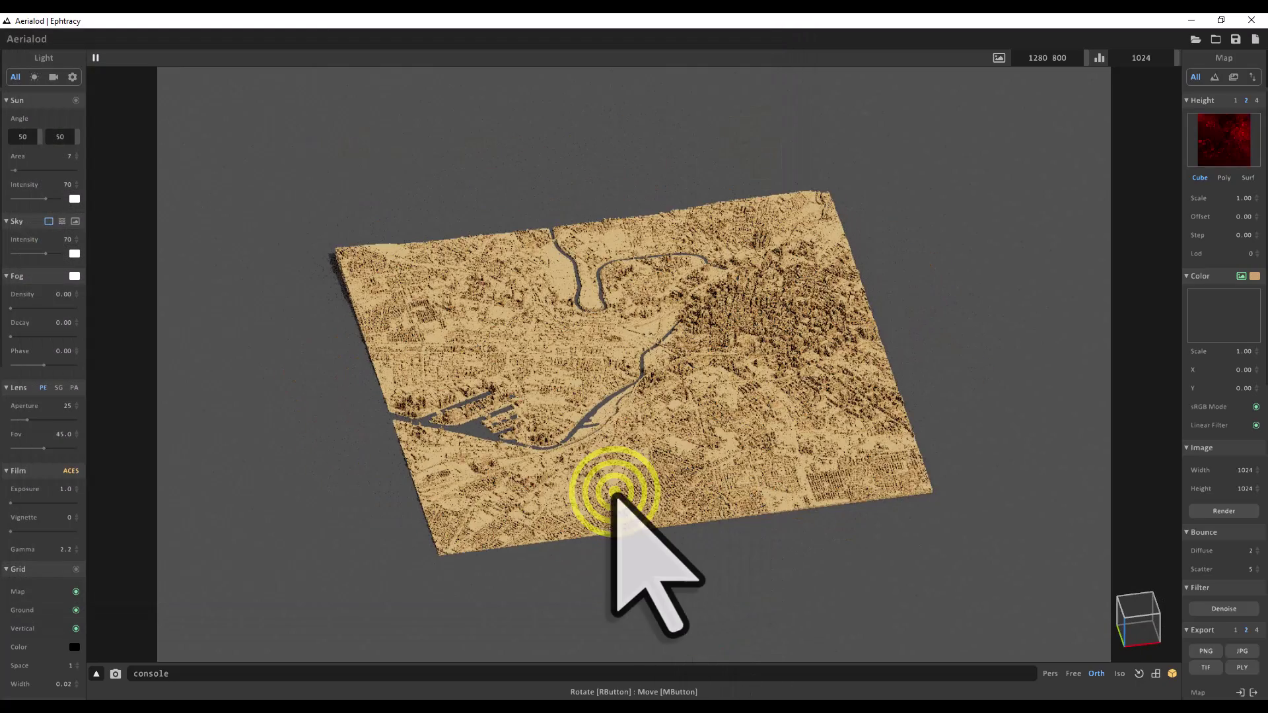
{"action": "right_click_drag", "start_coordinate": [736, 474], "coordinate": [702, 473]}
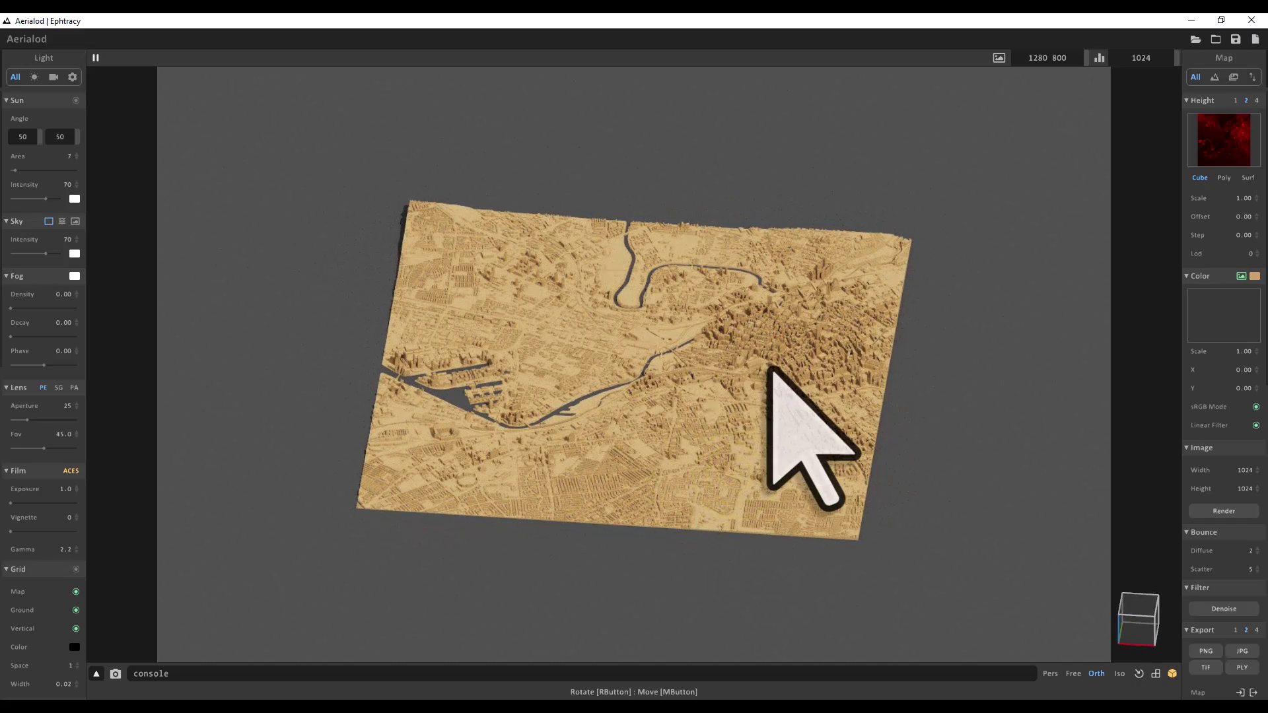
{"action": "right_click_drag", "start_coordinate": [478, 406], "coordinate": [494, 410]}
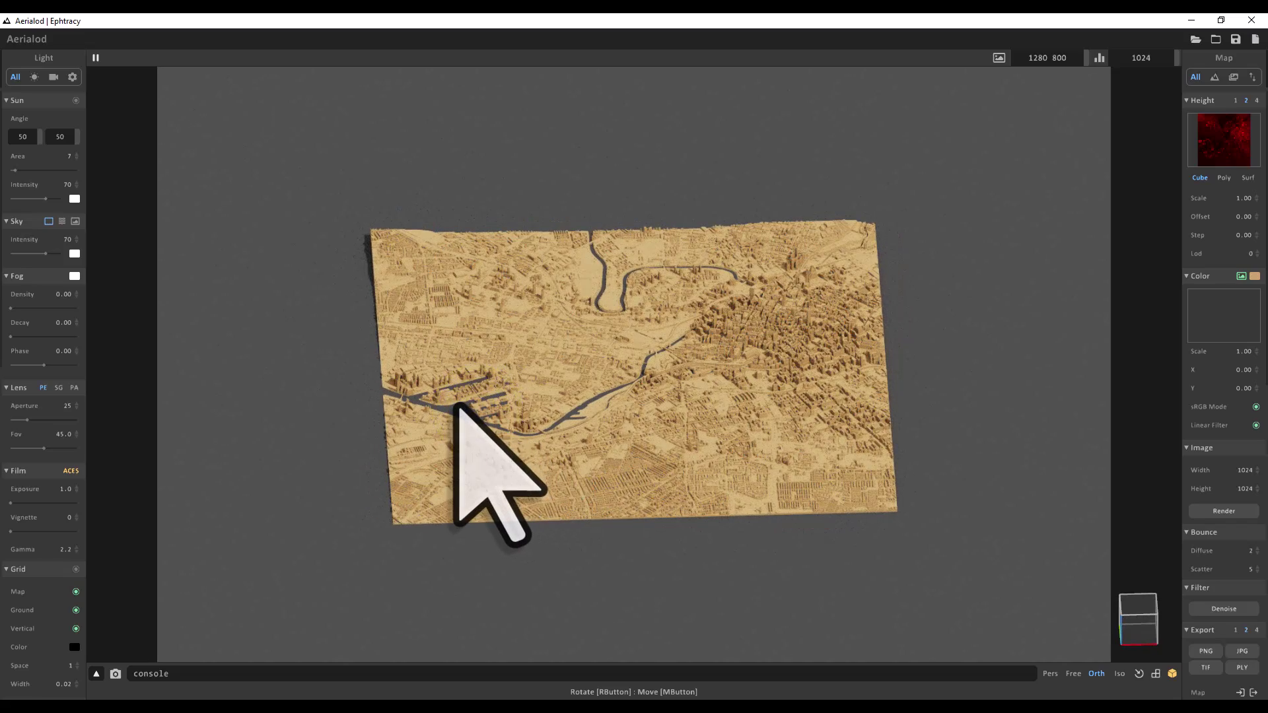
{"action": "scroll", "coordinate": [457, 408], "scroll_direction": "up", "scroll_amount": 1}
{"action": "scroll", "coordinate": [457, 408], "scroll_direction": "up", "scroll_amount": 1}
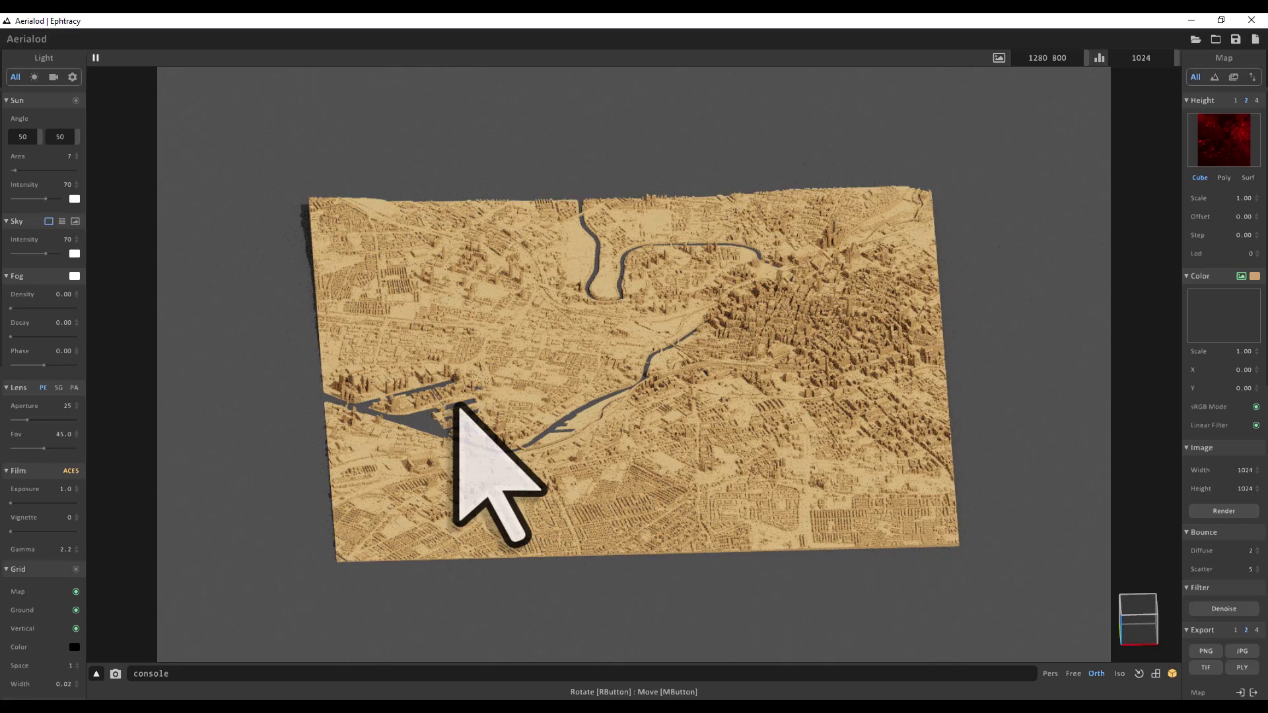
{"action": "left_click", "coordinate": [1219, 323]}
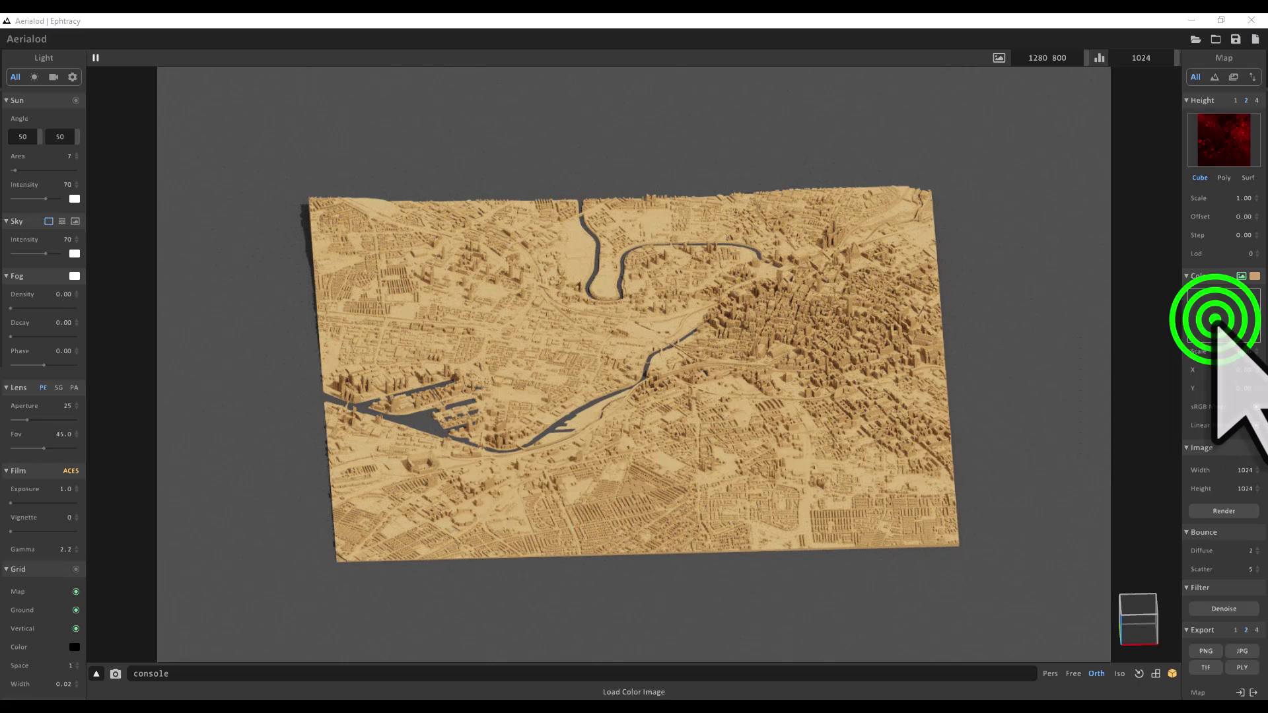
{"action": "left_click", "coordinate": [308, 238]}
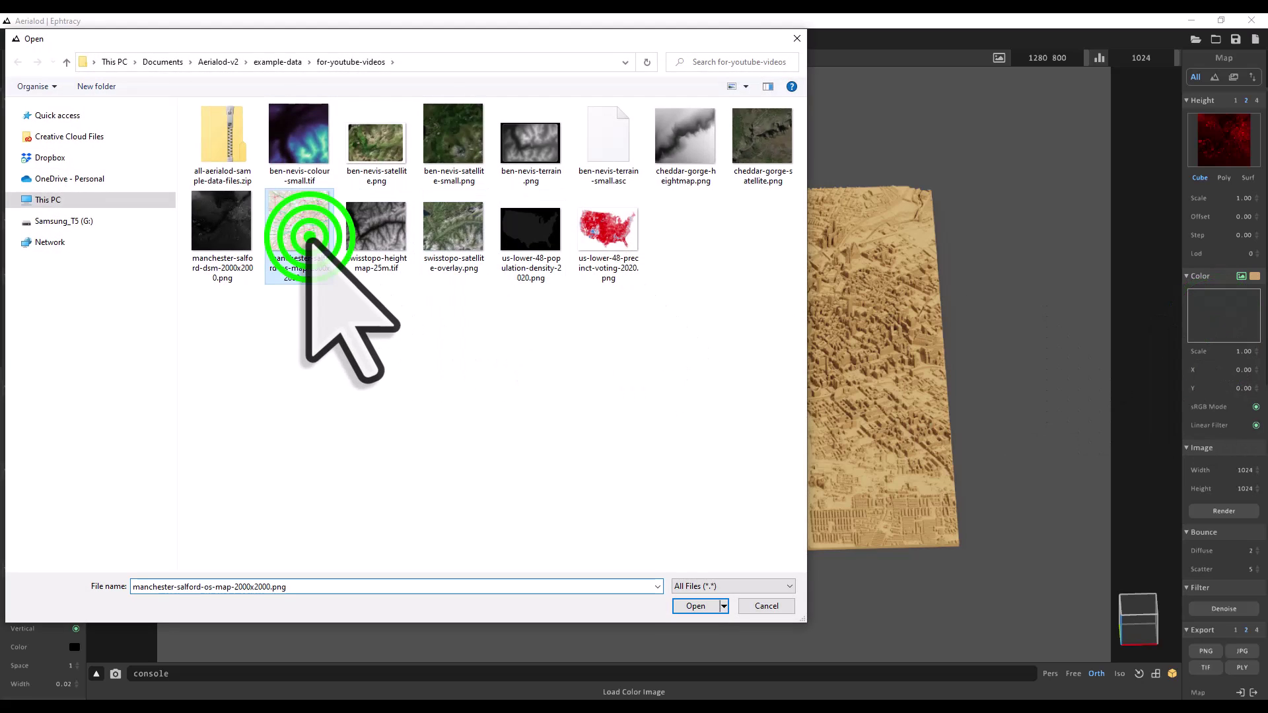
{"action": "left_click", "coordinate": [695, 606]}
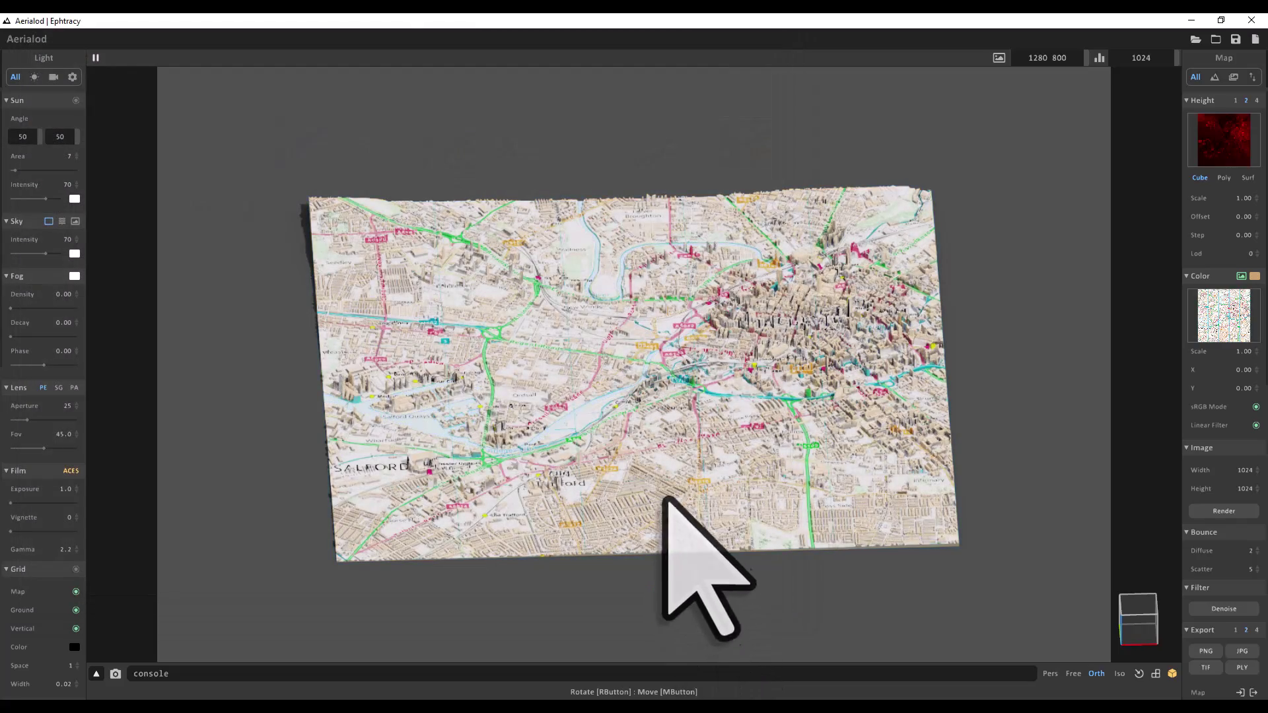
Step: Switch to the perspective camera and frame the whole map from a low oblique angle
{"action": "mouse_move", "coordinate": [654, 451]}
{"action": "right_mouse_down"}
{"action": "mouse_move", "coordinate": [678, 444]}
{"action": "mouse_move", "coordinate": [660, 433]}
{"action": "mouse_move", "coordinate": [628, 453]}
{"action": "mouse_move", "coordinate": [656, 459]}
{"action": "right_mouse_up"}
{"action": "right_click_drag", "start_coordinate": [762, 436], "coordinate": [770, 429]}
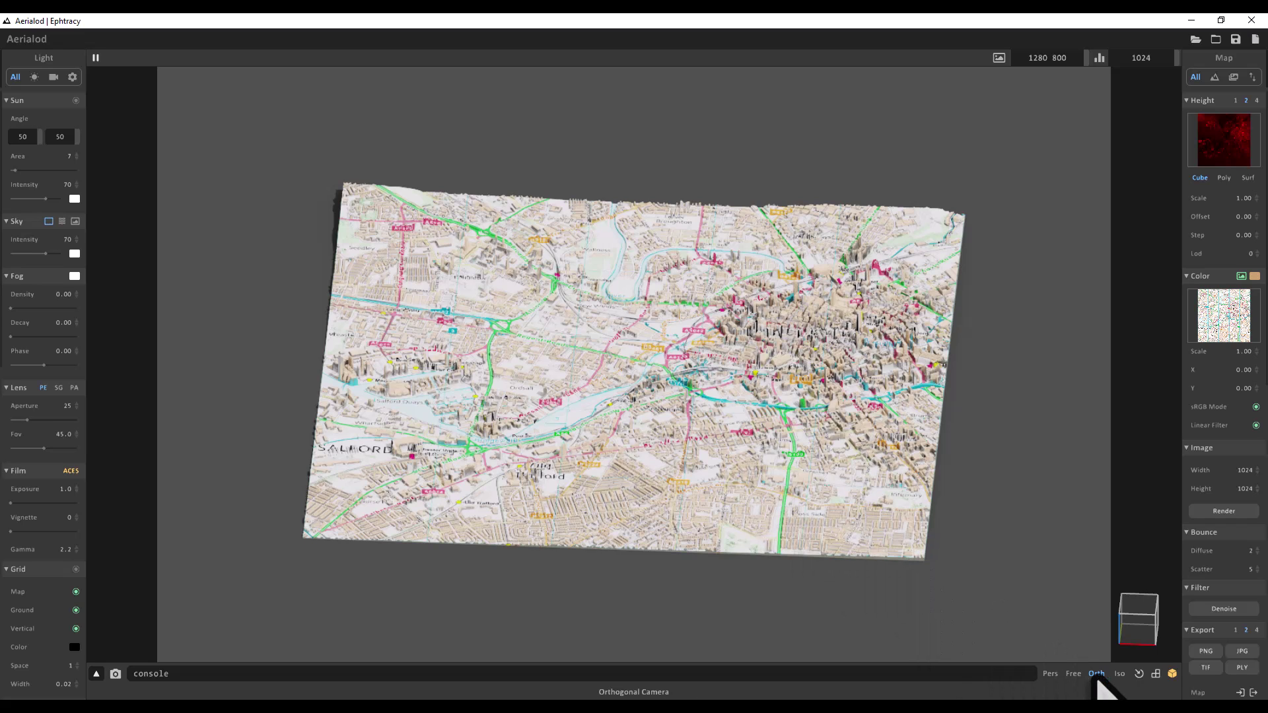
{"action": "left_click", "coordinate": [1051, 673]}
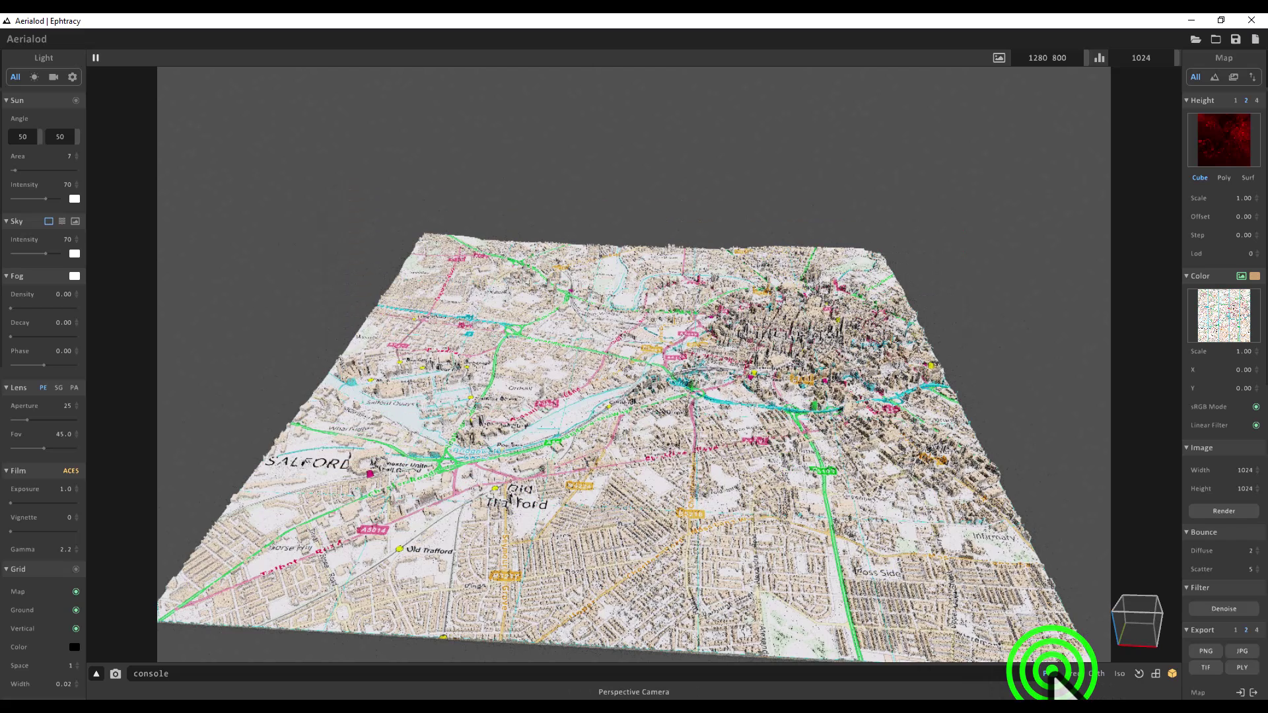
{"action": "middle_click_drag", "start_coordinate": [710, 476], "coordinate": [720, 405]}
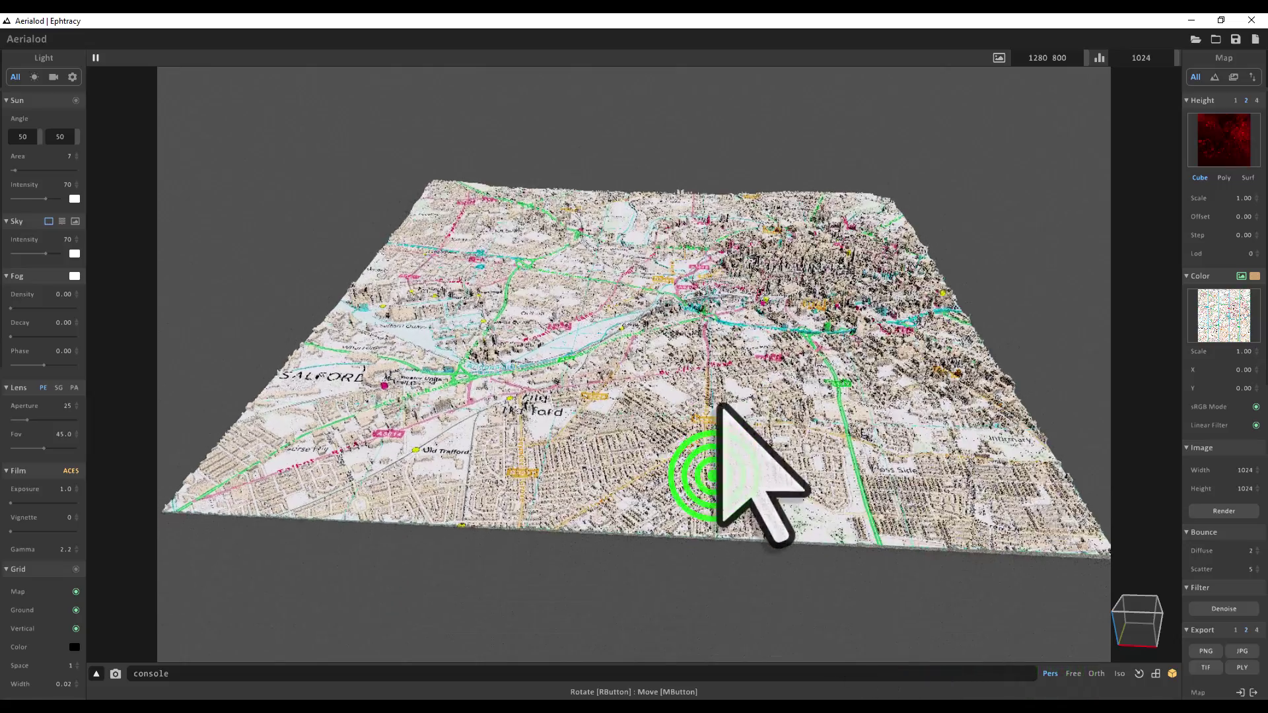
{"action": "right_click_drag", "start_coordinate": [711, 414], "coordinate": [717, 425]}
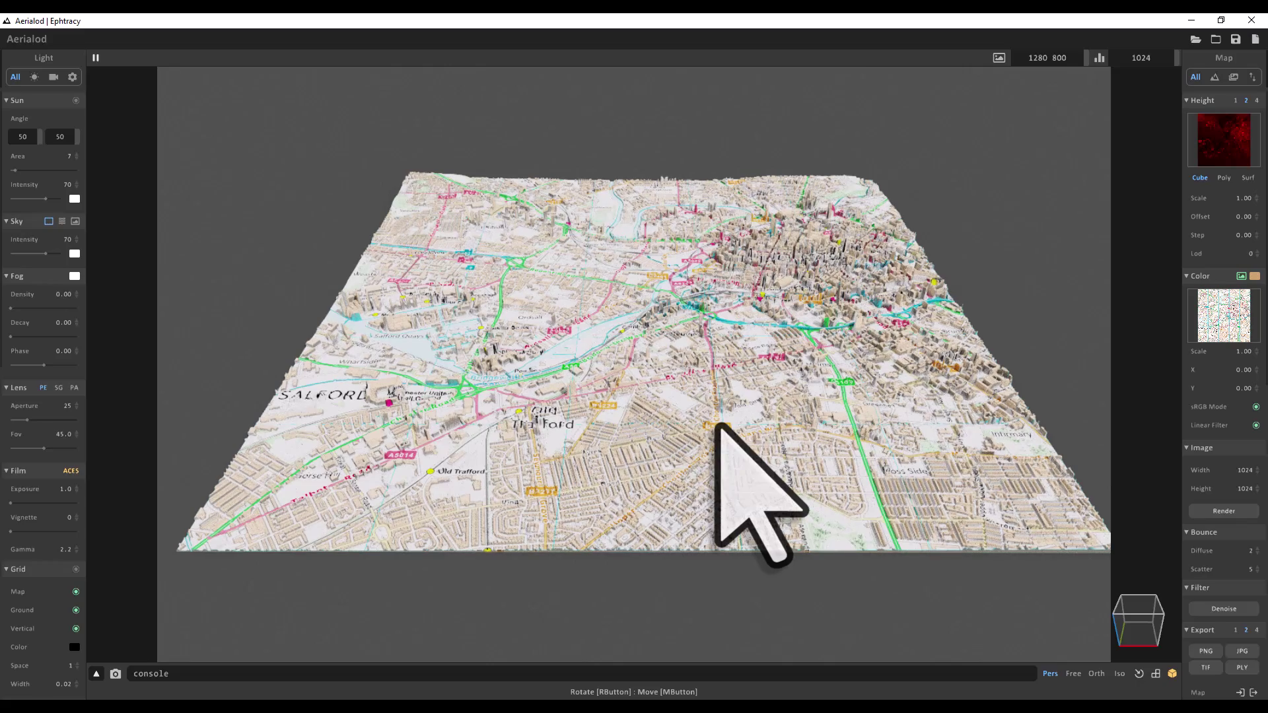
{"action": "mouse_move", "coordinate": [777, 414]}
{"action": "right_mouse_down"}
{"action": "mouse_move", "coordinate": [759, 424]}
{"action": "mouse_move", "coordinate": [727, 383]}
{"action": "mouse_move", "coordinate": [704, 397]}
{"action": "mouse_move", "coordinate": [821, 410]}
{"action": "mouse_move", "coordinate": [792, 419]}
{"action": "mouse_move", "coordinate": [779, 407]}
{"action": "right_mouse_up"}
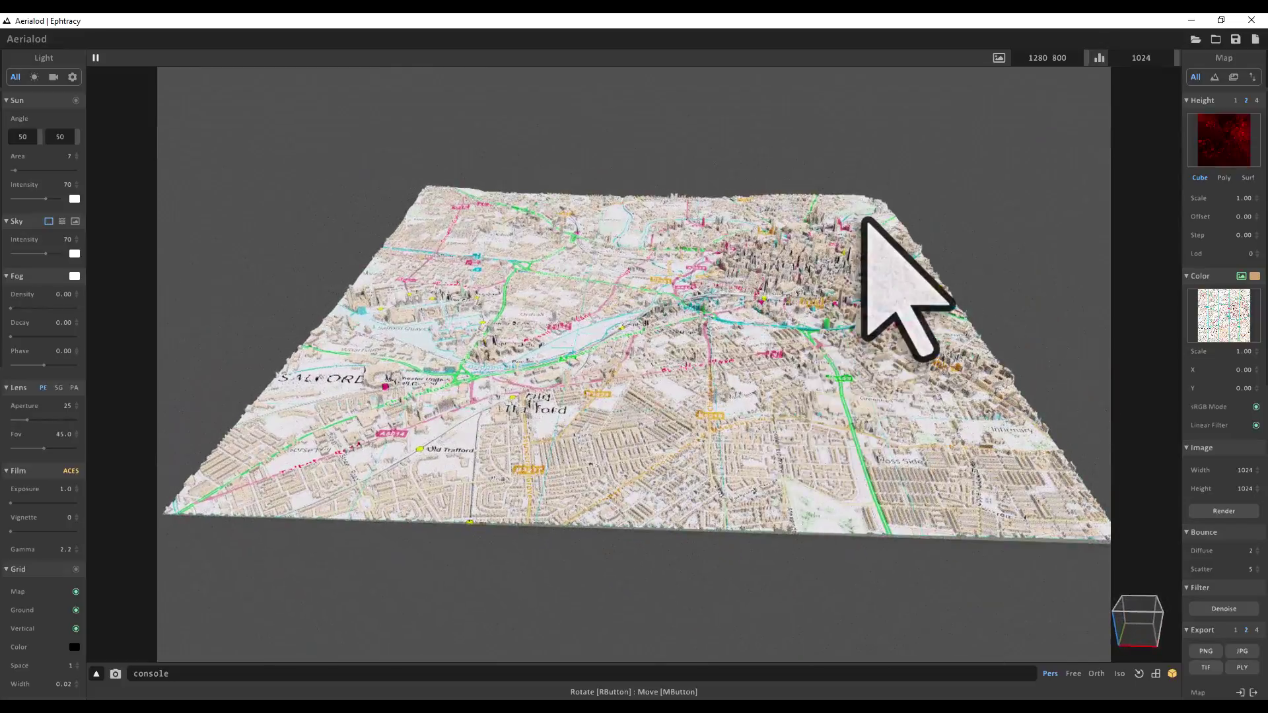
Step: Set the output image size to 1920 by 1080
{"action": "left_click", "coordinate": [1037, 58]}
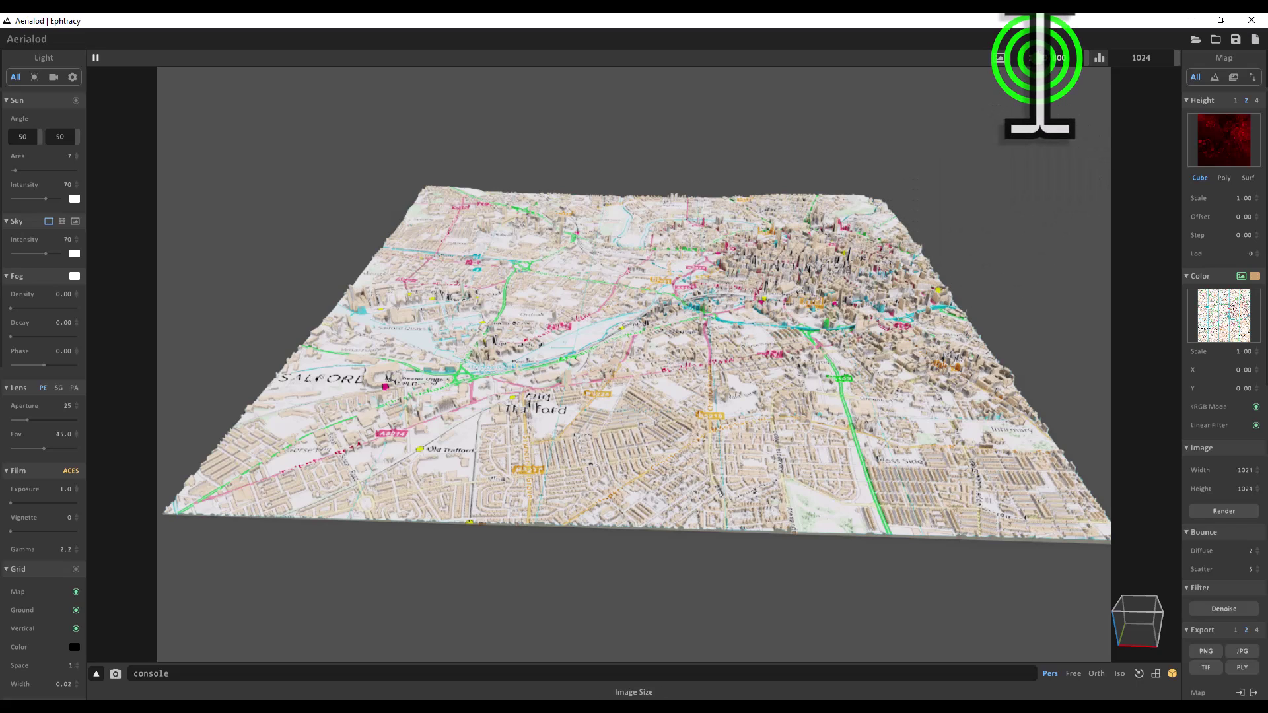
{"action": "left_click", "coordinate": [1042, 58]}
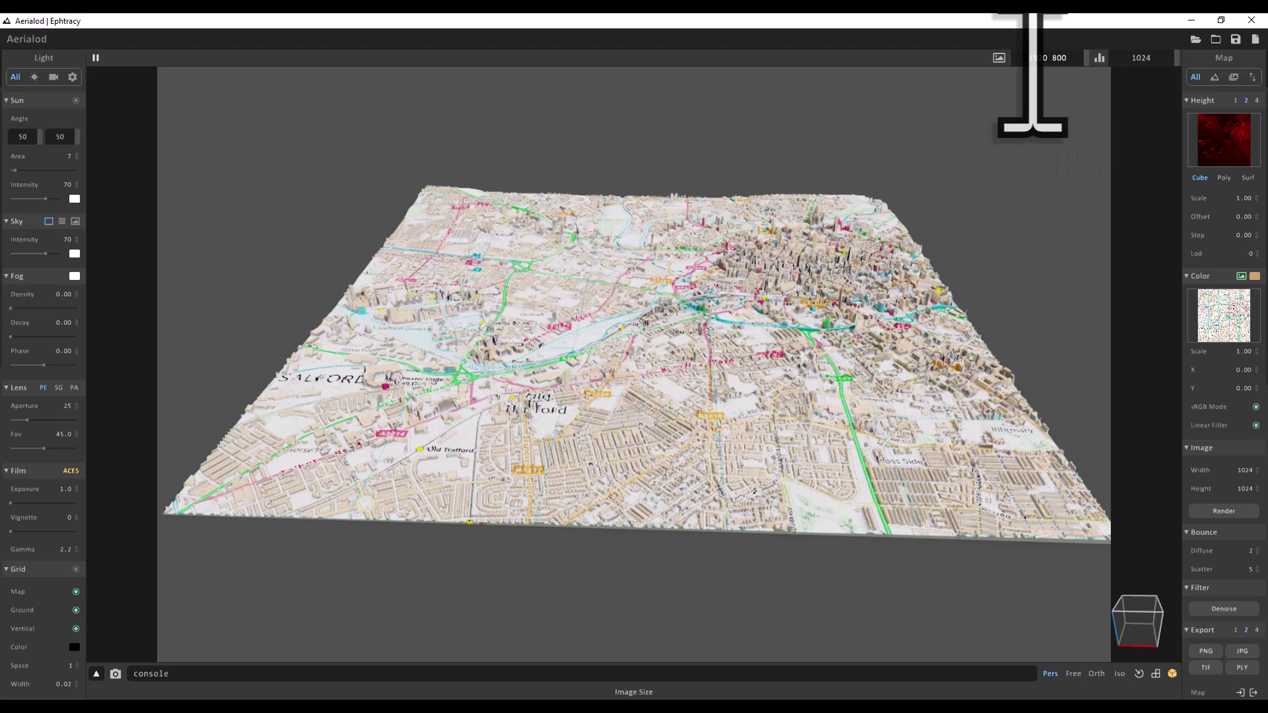
{"action": "left_click", "coordinate": [1059, 58]}
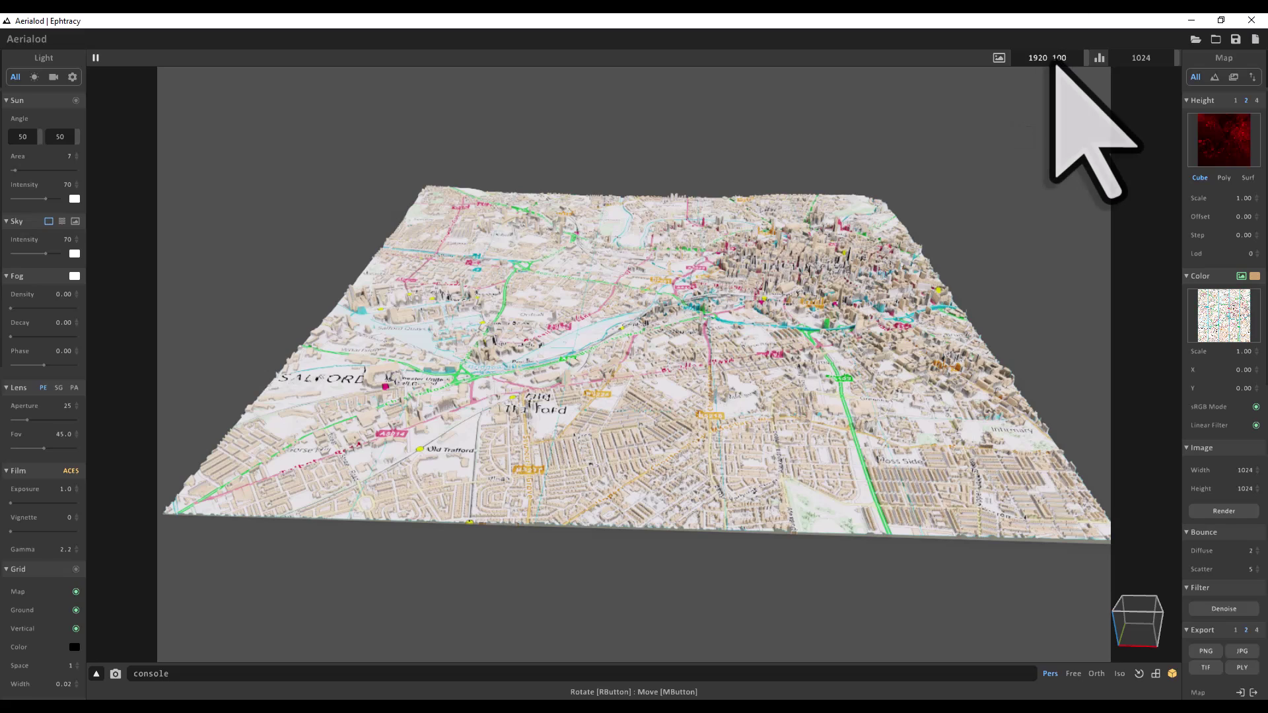
{"action": "type", "text": "8"}
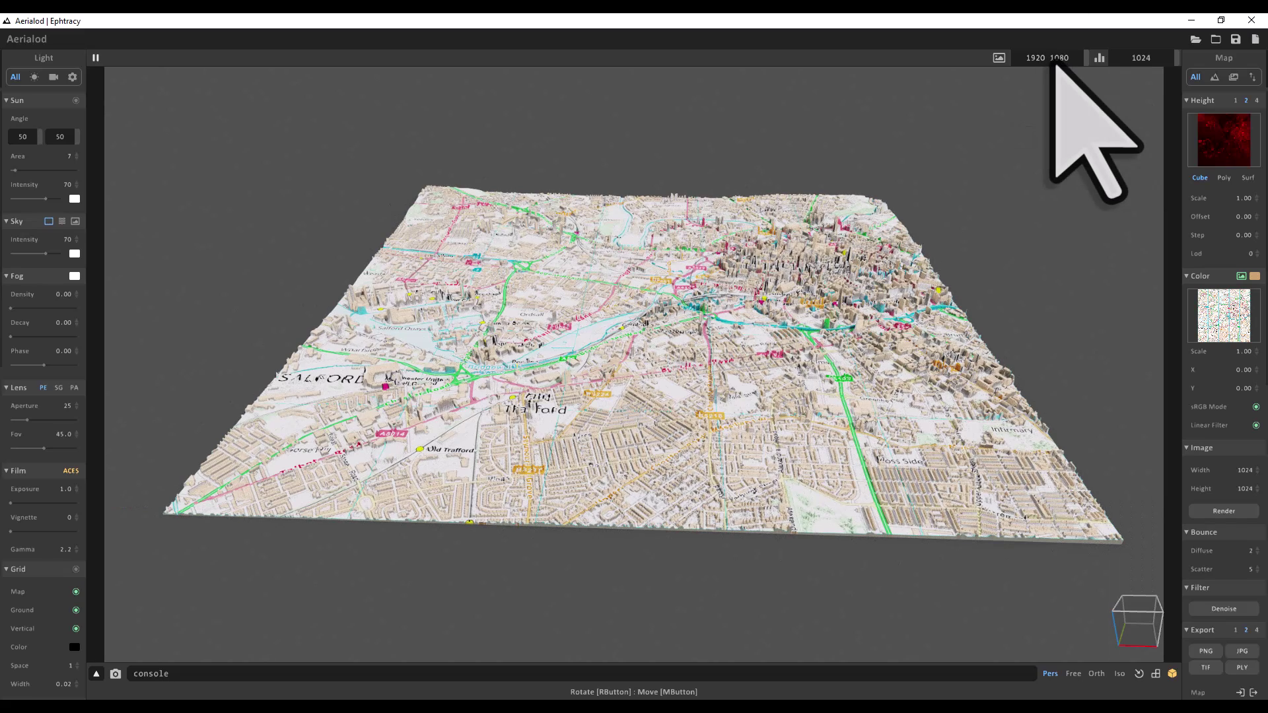
Step: Lighten the ground colour to a mid grey with a brightness value of 140
{"action": "left_click", "coordinate": [585, 438]}
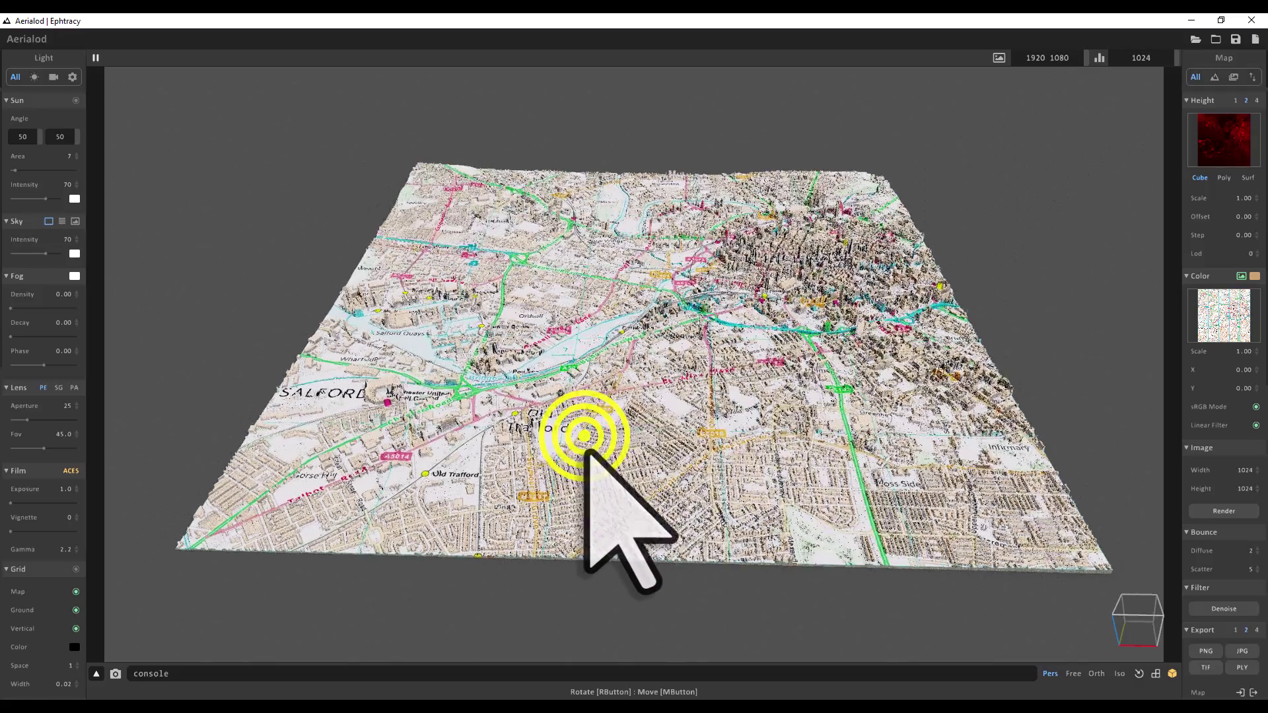
{"action": "left_click", "coordinate": [589, 445]}
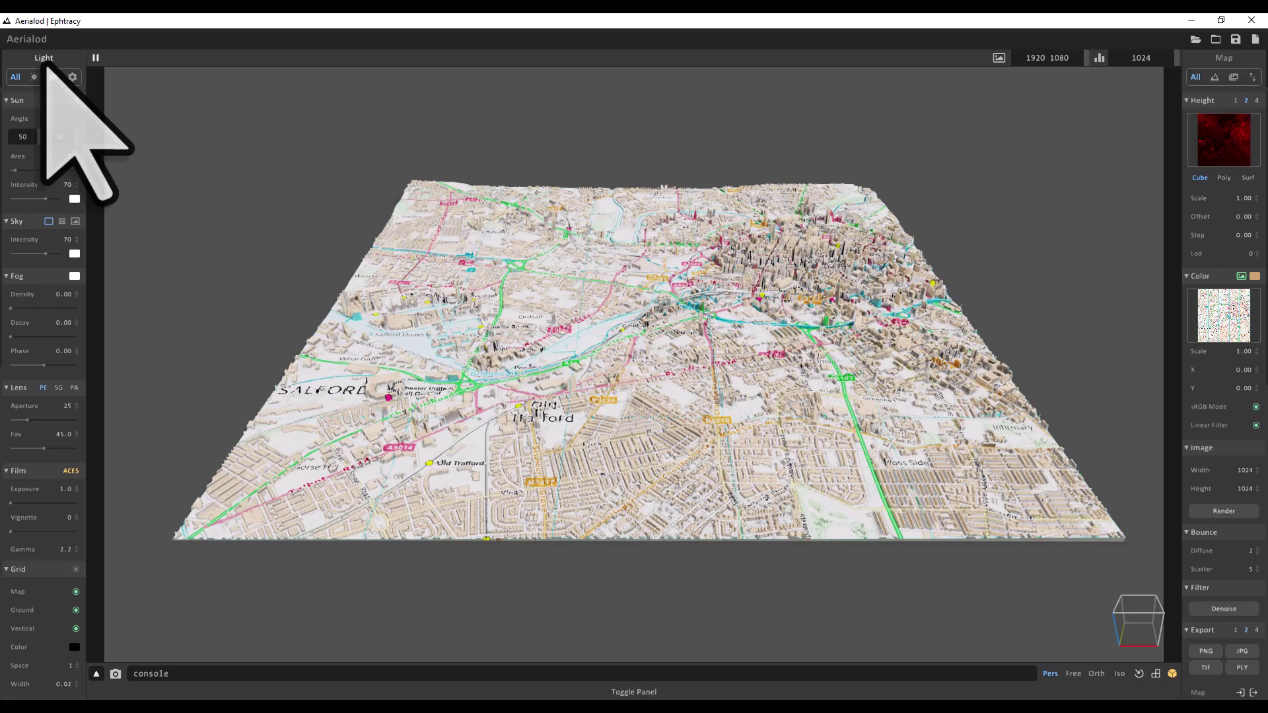
{"action": "scroll", "coordinate": [47, 335], "scroll_direction": "down", "scroll_amount": 2}
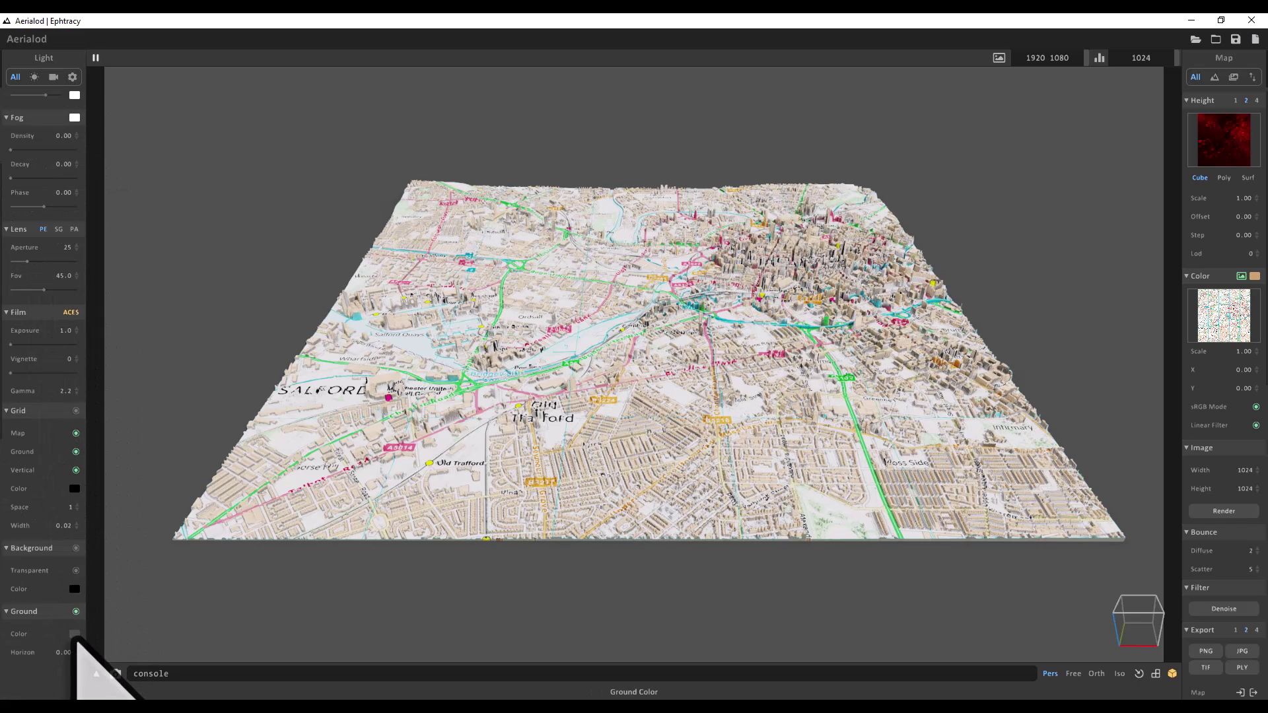
{"action": "left_click", "coordinate": [74, 636]}
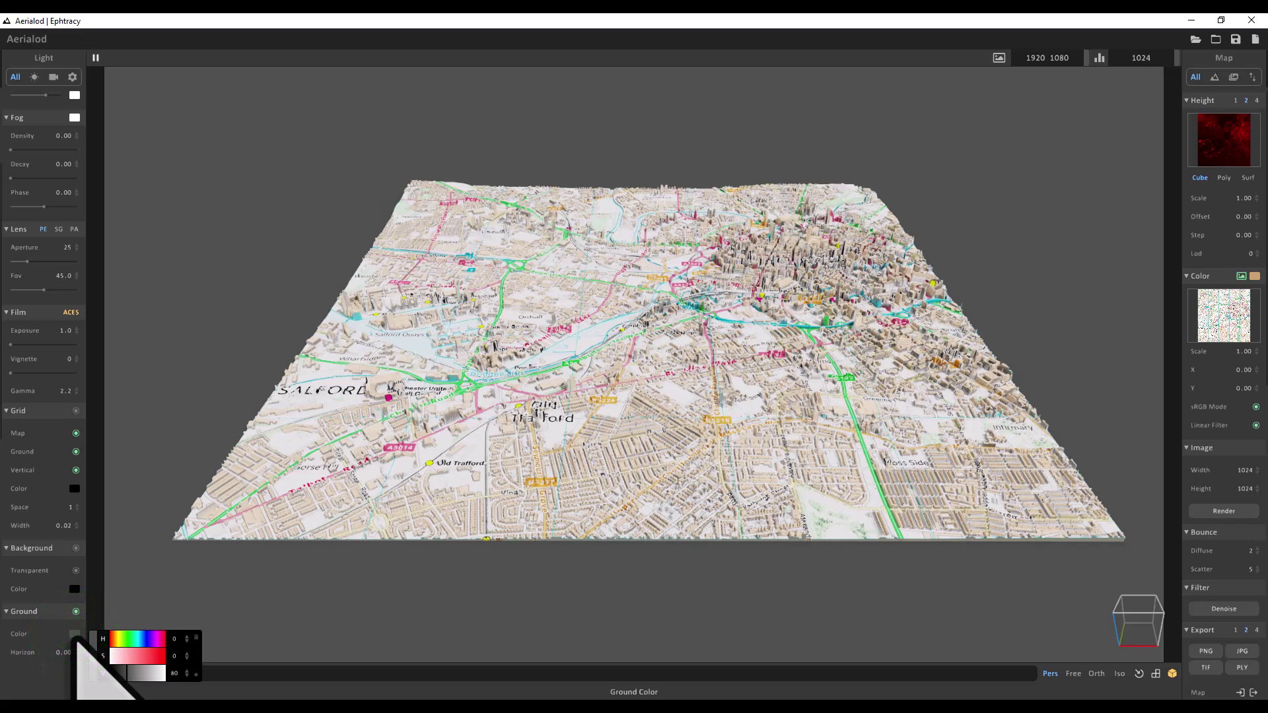
{"action": "left_click", "coordinate": [142, 673]}
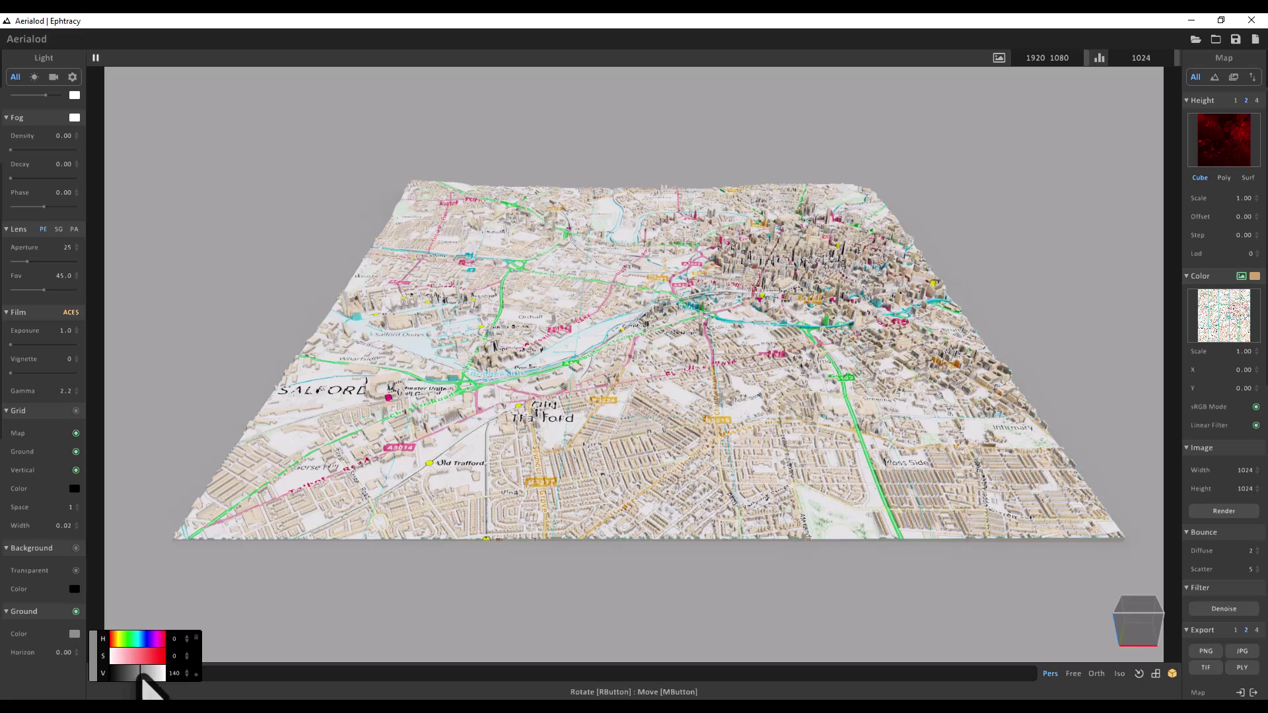
Step: Thicken the map's base by raising the height offset first to 10 and finally to 20
{"action": "left_click", "coordinate": [1214, 221]}
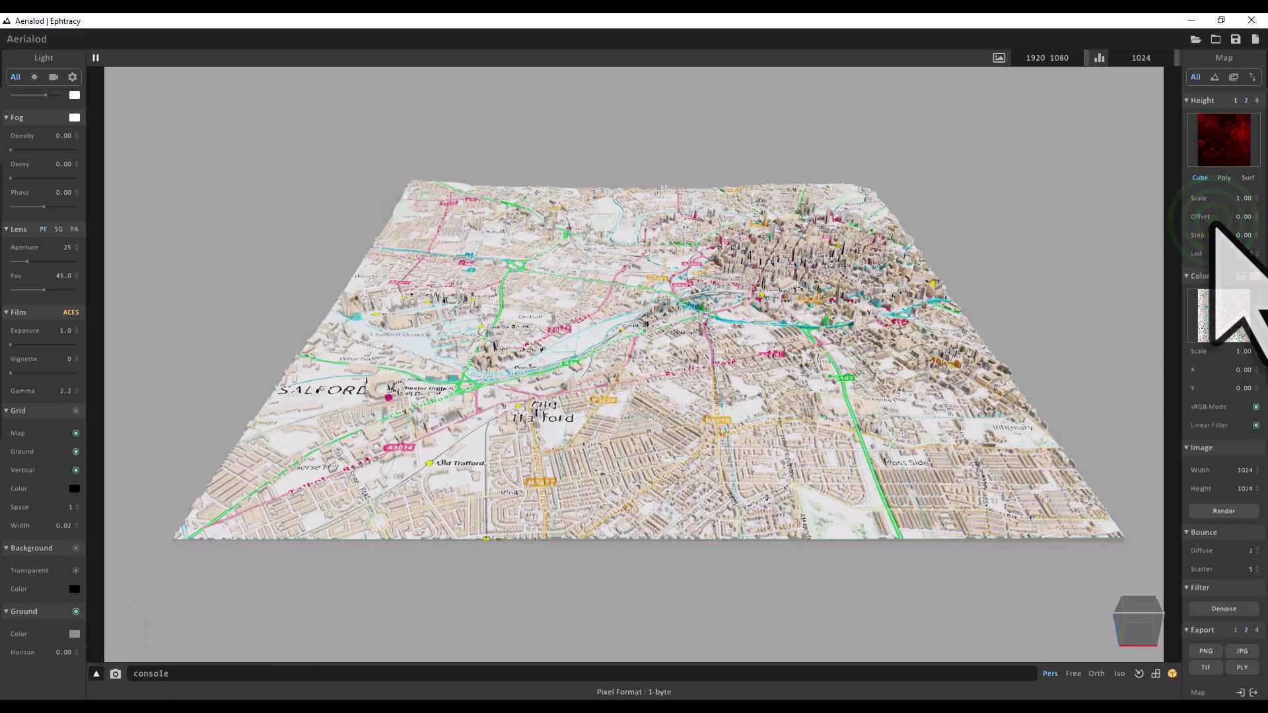
{"action": "left_click", "coordinate": [1240, 222]}
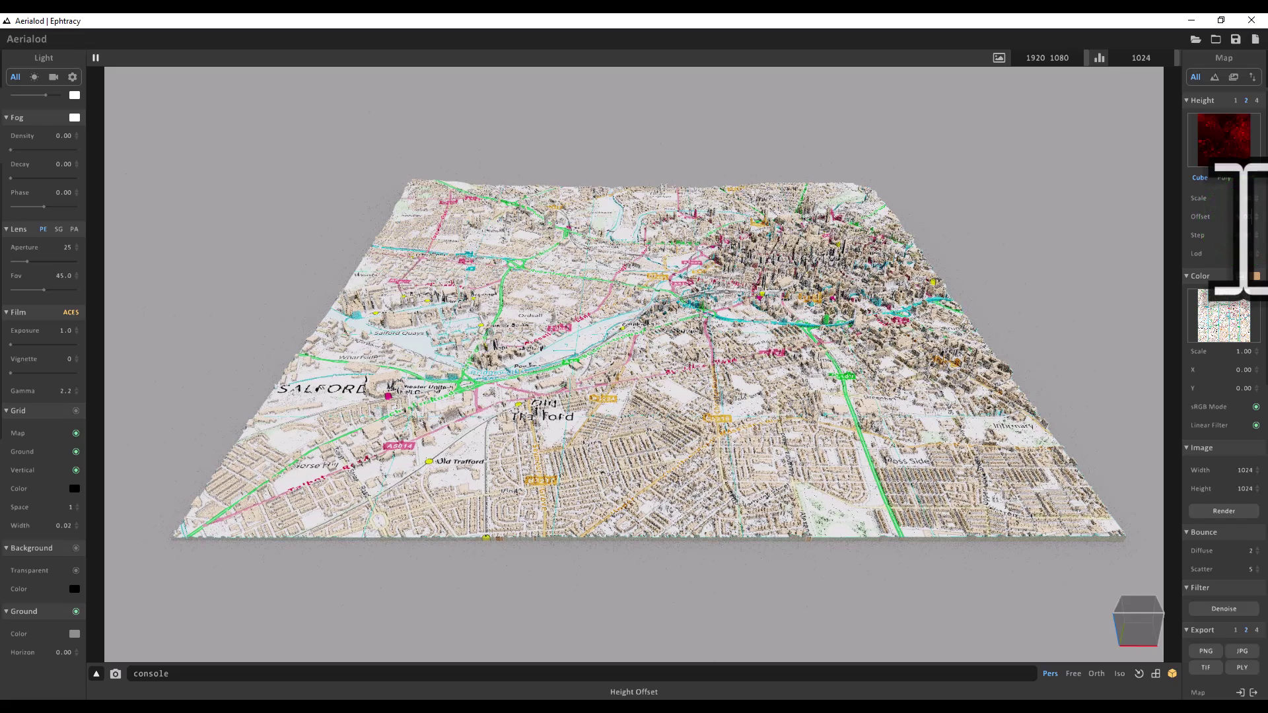
{"action": "left_click", "coordinate": [1240, 221]}
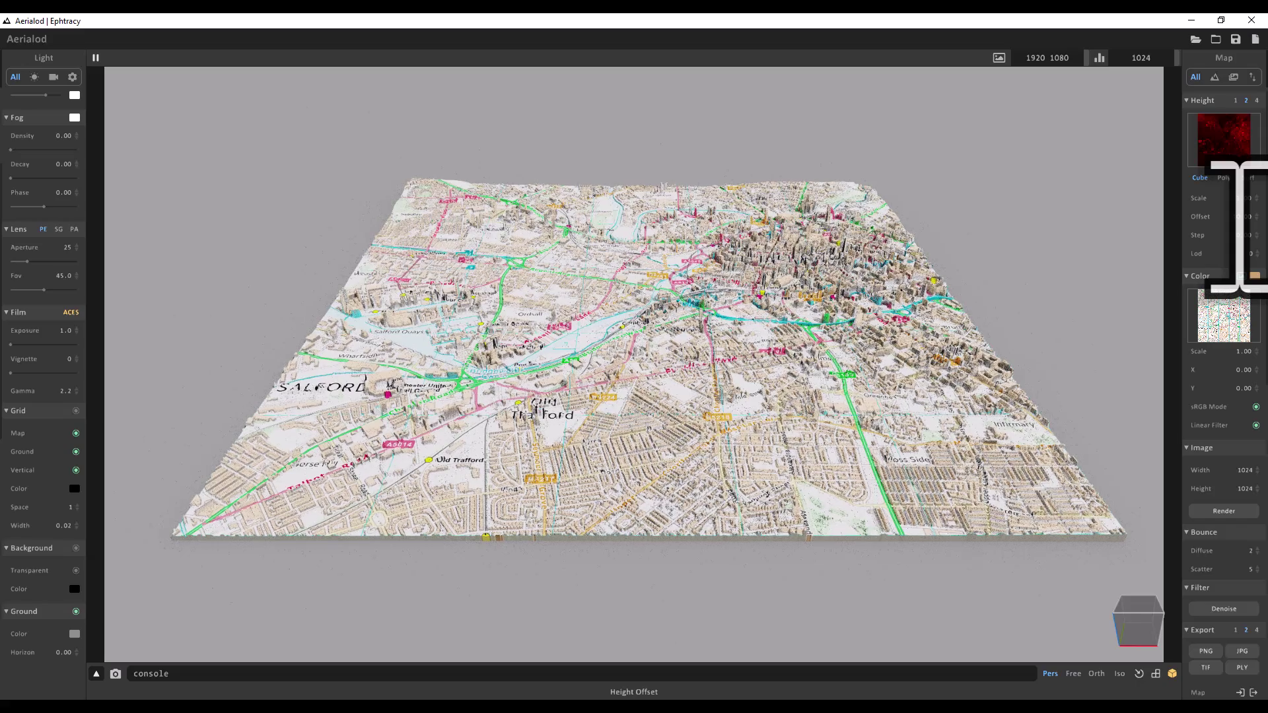
{"action": "right_click", "coordinate": [743, 538]}
{"action": "right_click_drag", "start_coordinate": [743, 538], "coordinate": [741, 477]}
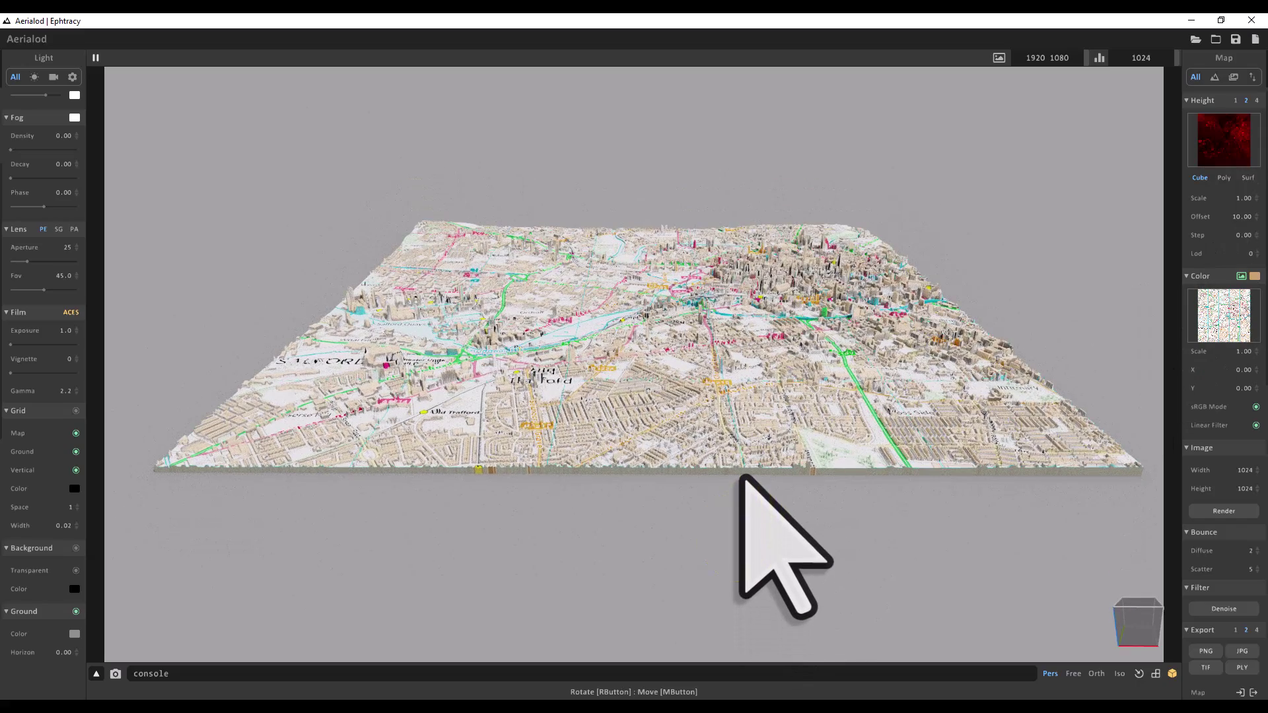
{"action": "left_click", "coordinate": [1233, 218]}
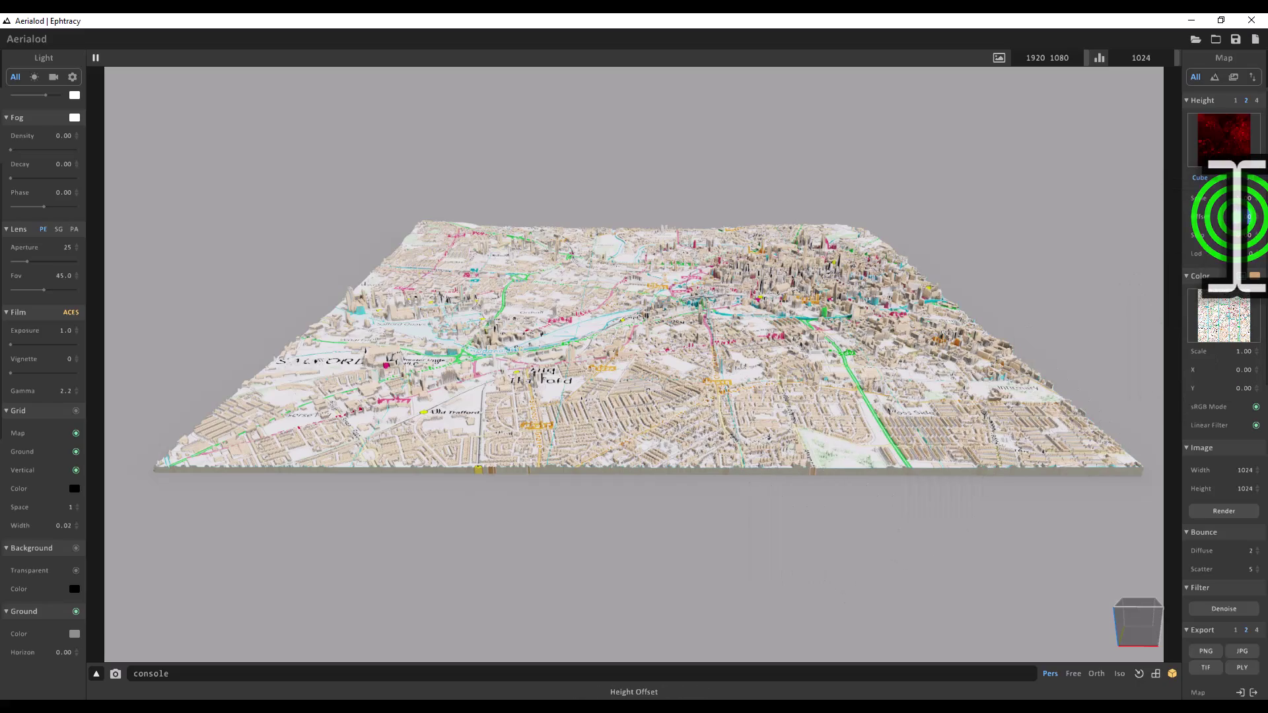
{"action": "type", "text": "20"}
{"action": "key", "text": "Return"}
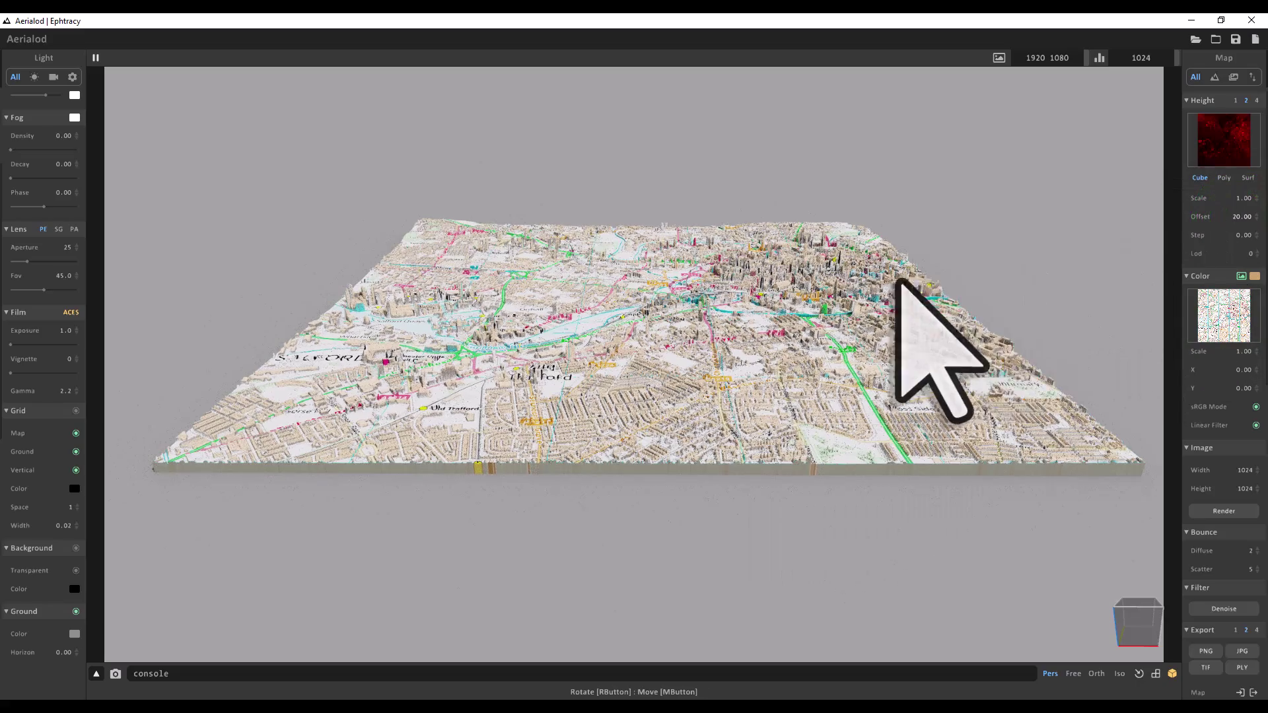
Step: Change the sky to atmospheric scattering and lower the sun's pitch angle for long, low-angle shadows
{"action": "scroll", "coordinate": [897, 280], "scroll_direction": "up", "scroll_amount": 3}
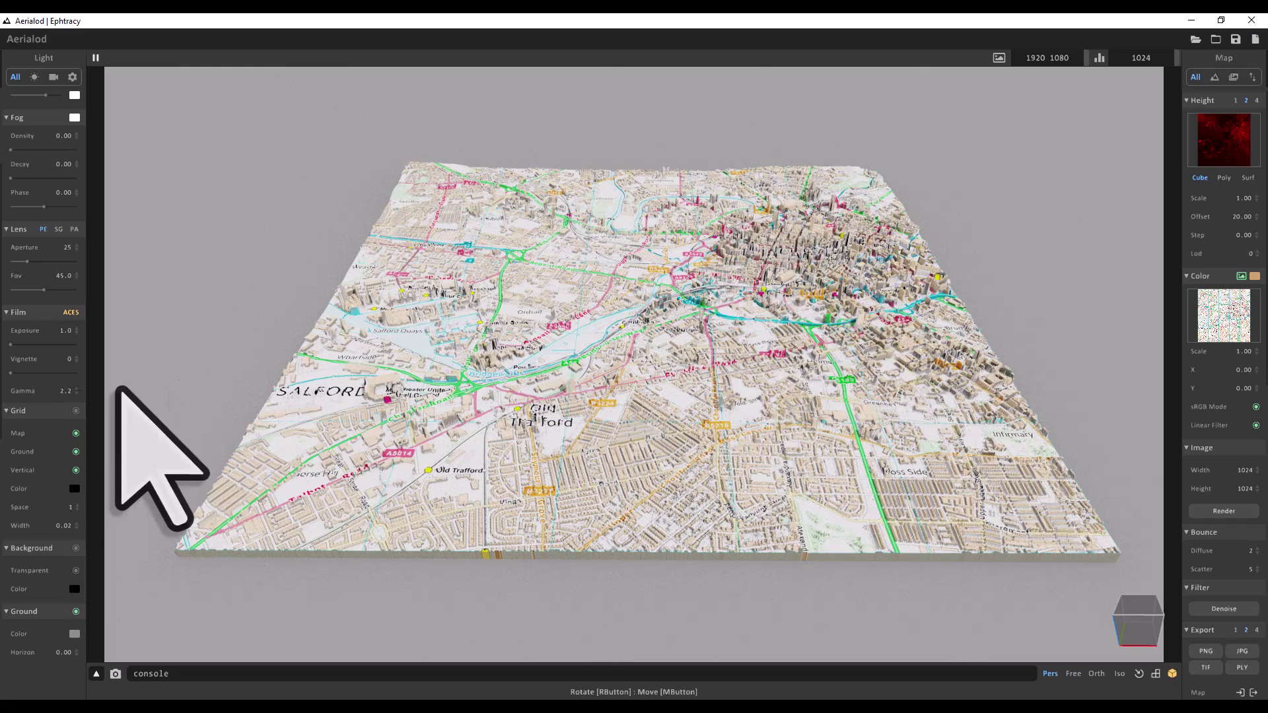
{"action": "scroll", "coordinate": [30, 406], "scroll_direction": "up", "scroll_amount": 3}
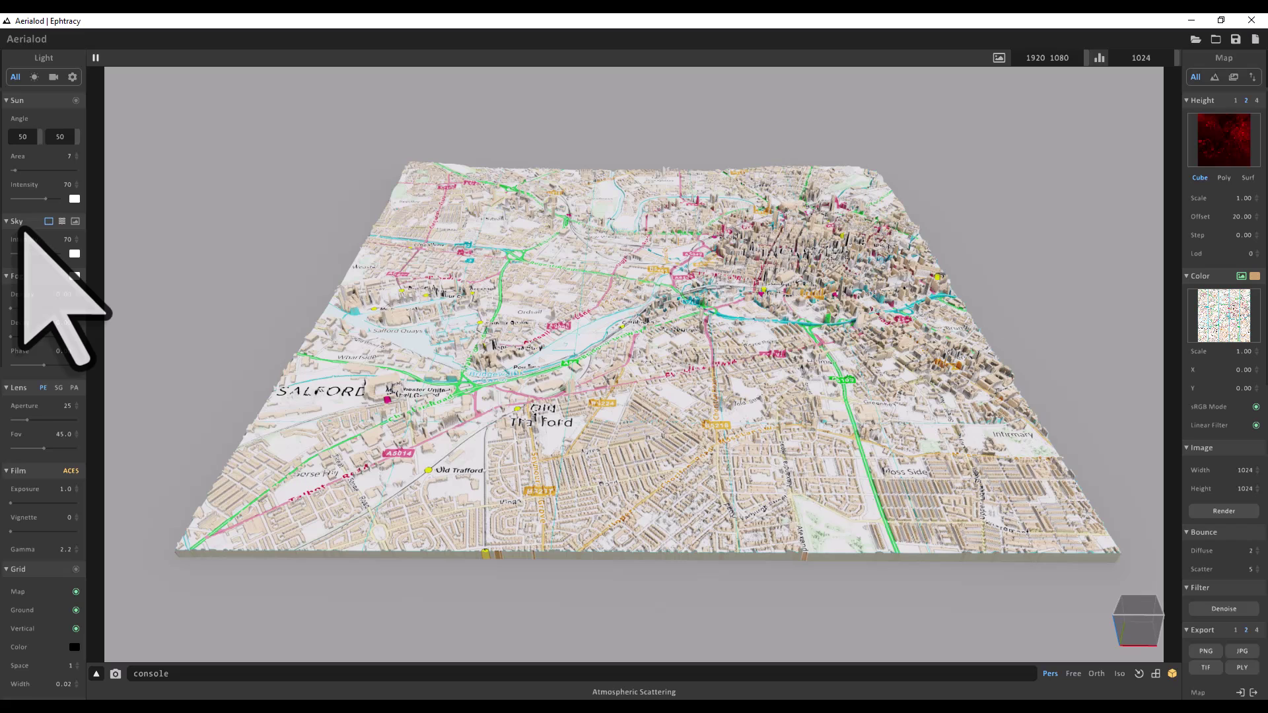
{"action": "left_click", "coordinate": [62, 220]}
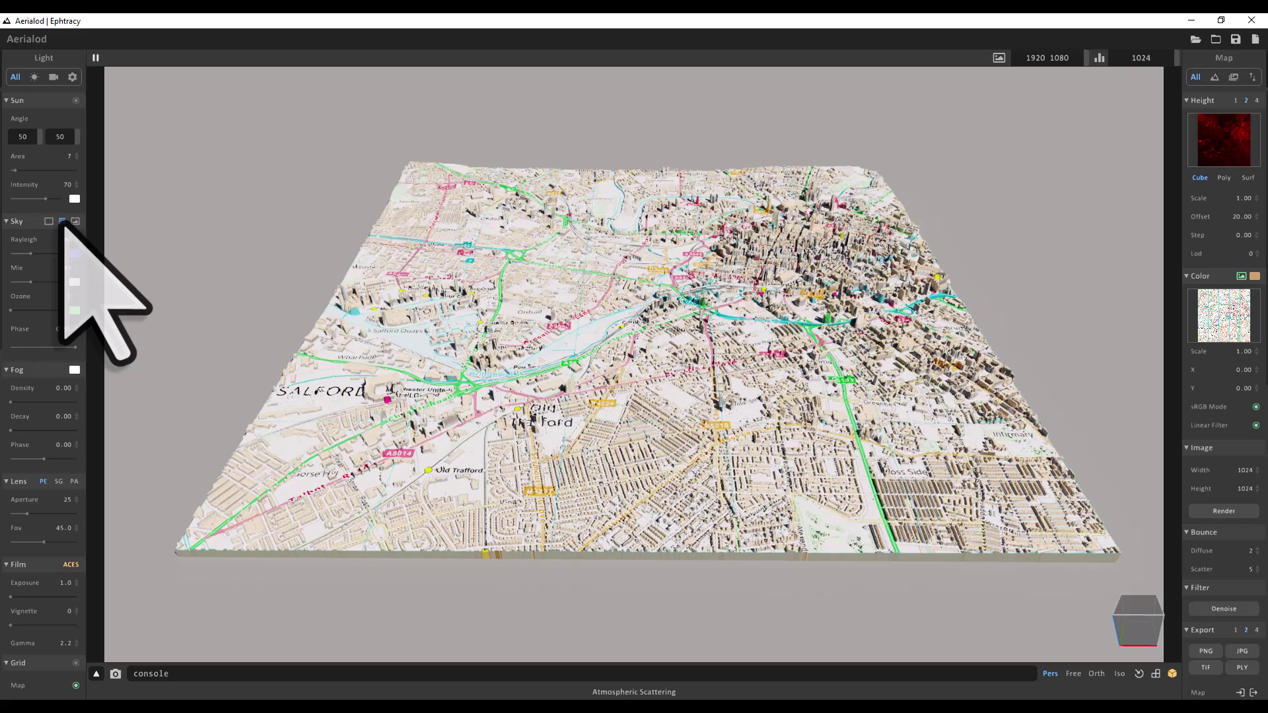
{"action": "left_click", "coordinate": [25, 136]}
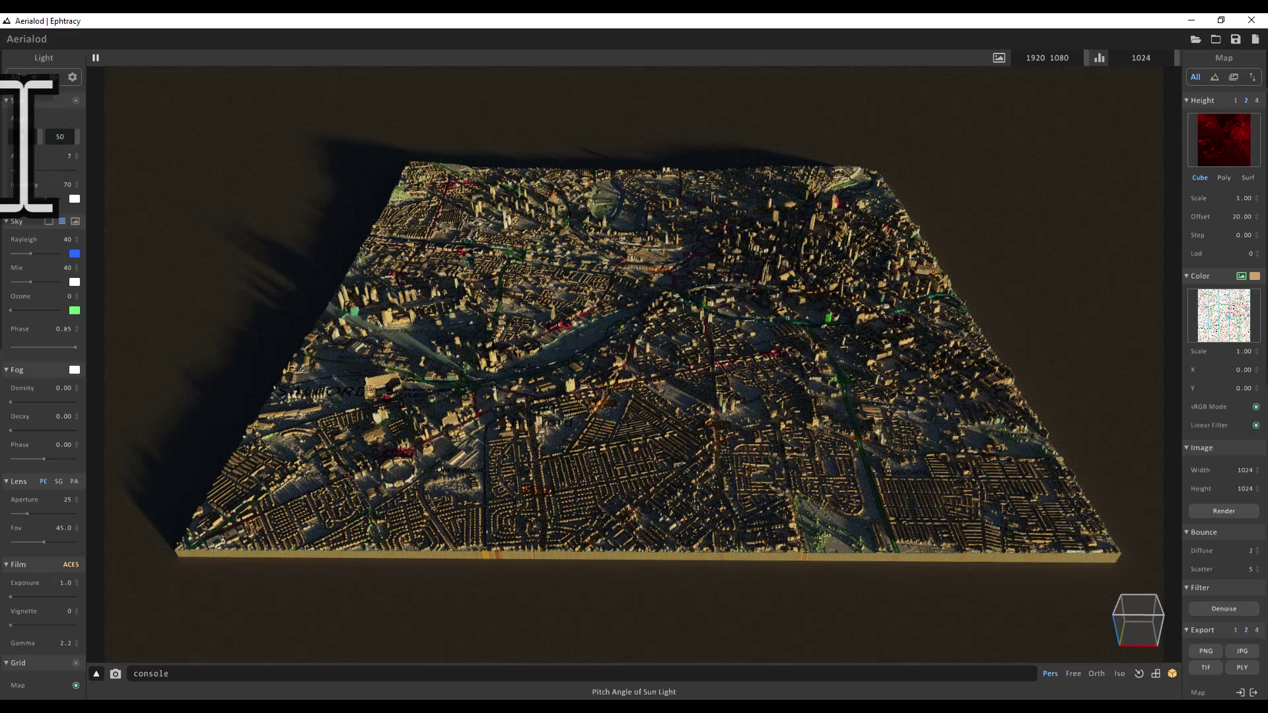
Step: Rotate the sun's horizontal angle to 267 so the shadows fall on the opposite side of the map
{"action": "left_click", "coordinate": [77, 137]}
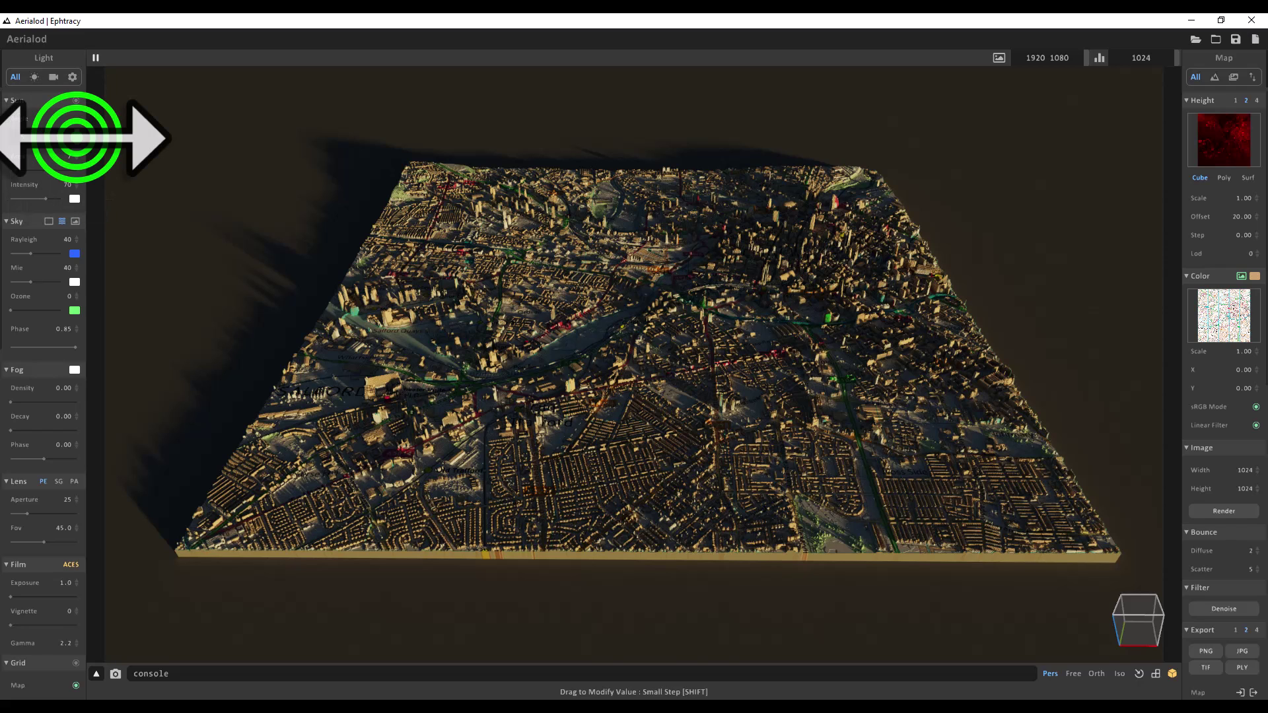
{"action": "left_click", "coordinate": [65, 138]}
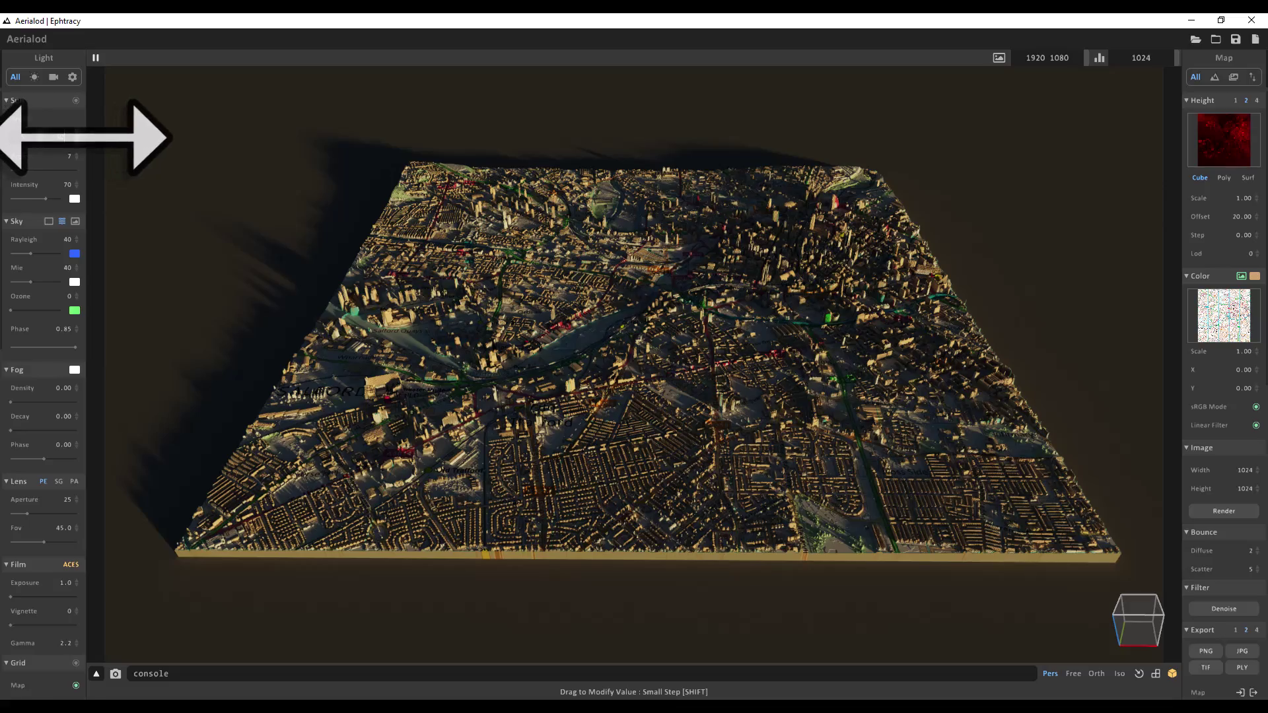
{"action": "left_click_drag", "start_coordinate": [77, 137], "coordinate": [364, 131]}
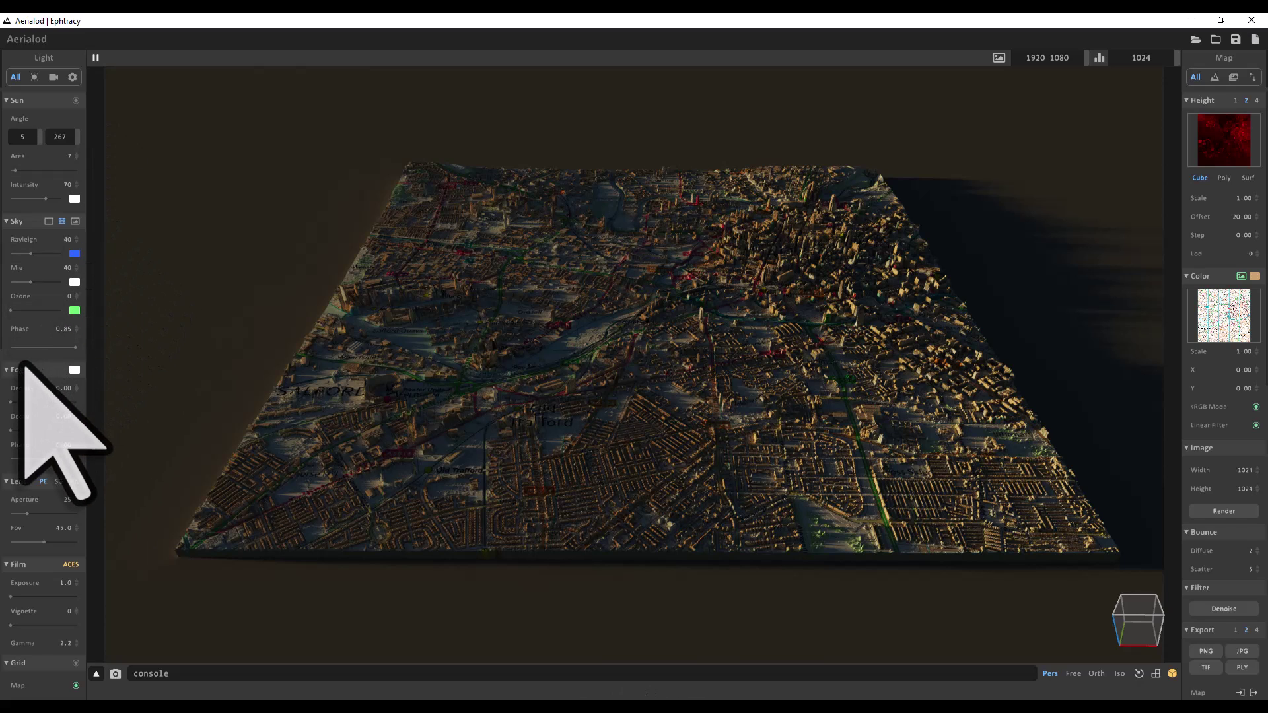
Step: Brighten the scene by raising the film exposure to 9.1
{"action": "scroll", "coordinate": [26, 370], "scroll_direction": "down", "scroll_amount": 3}
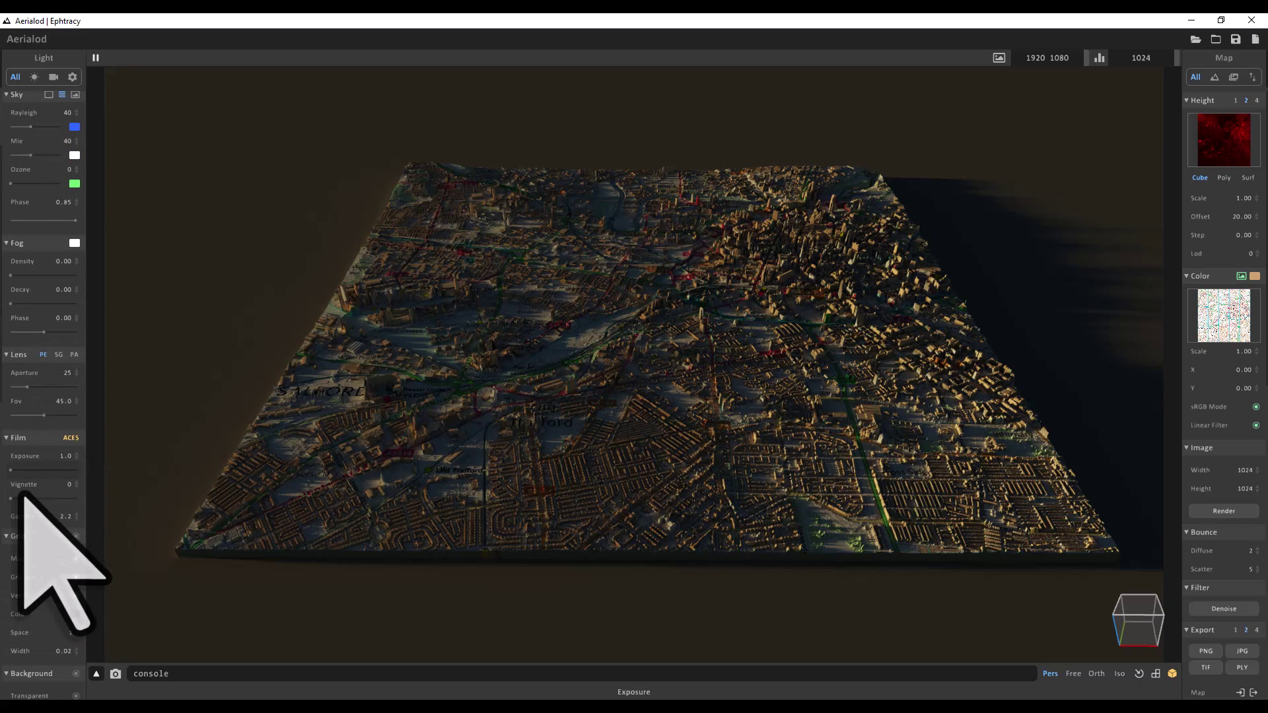
{"action": "left_click", "coordinate": [29, 470]}
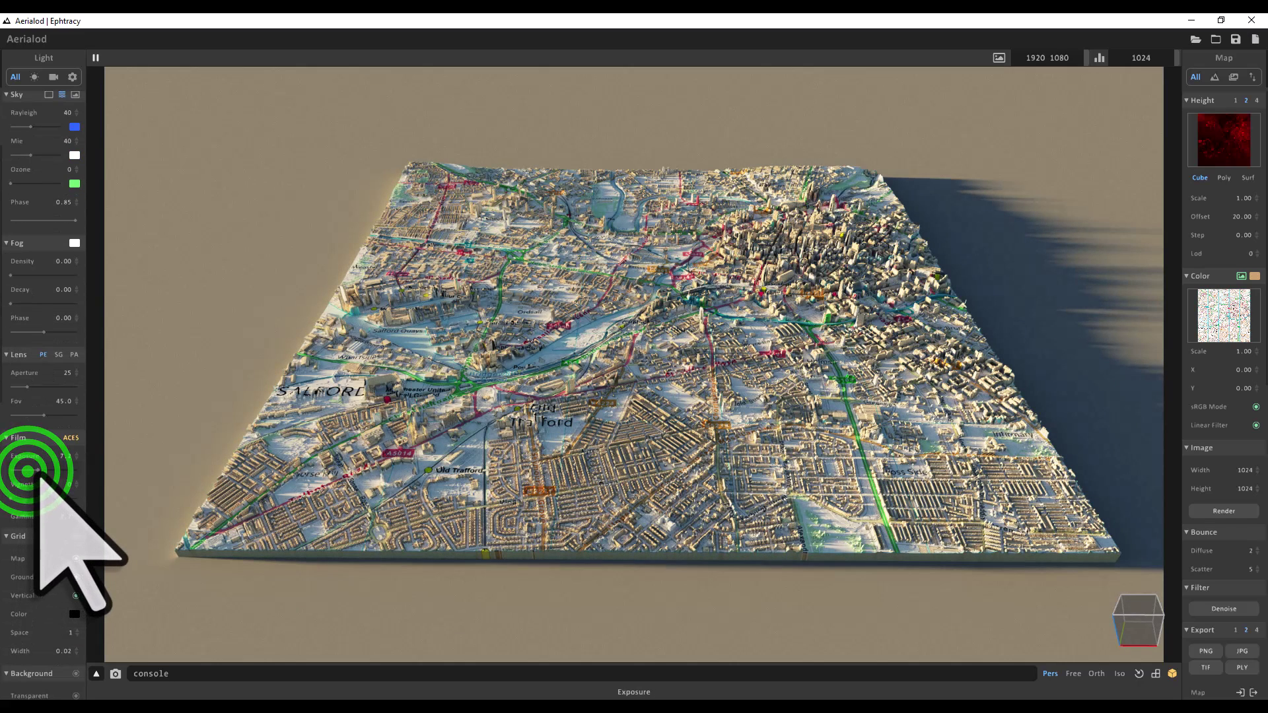
{"action": "left_click_drag", "start_coordinate": [38, 473], "coordinate": [47, 474]}
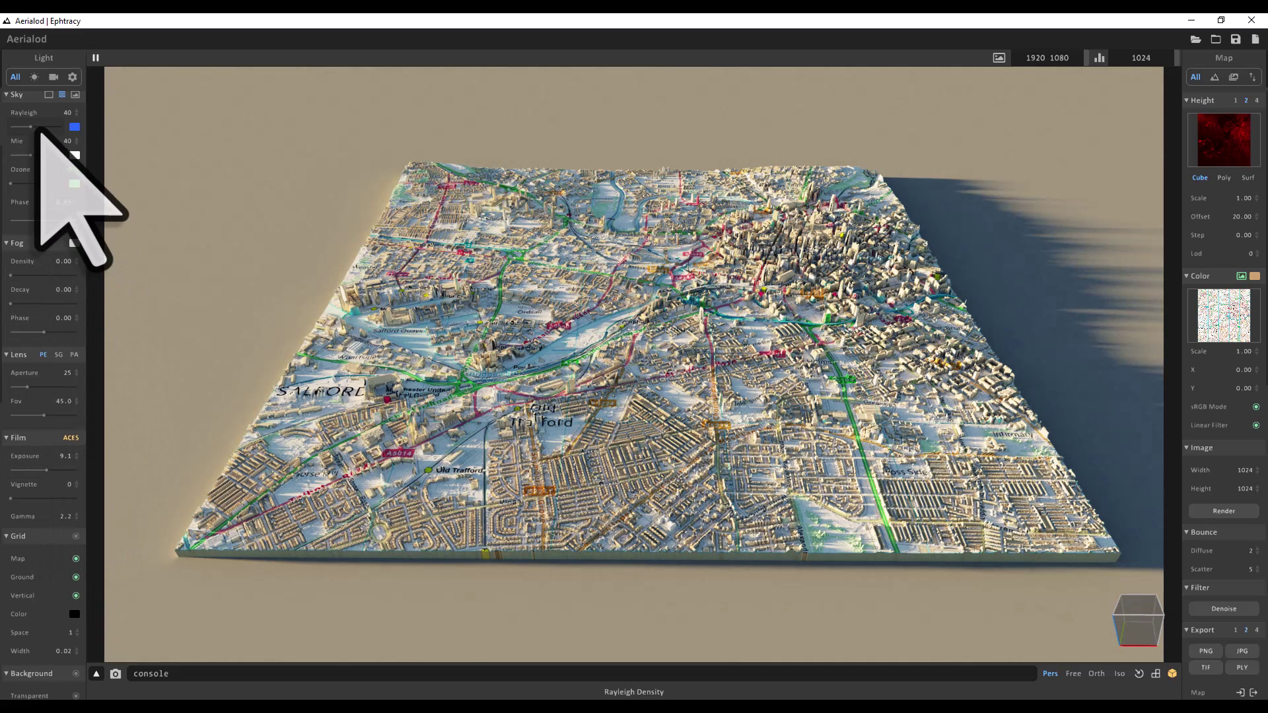
Step: Raise the sky's Rayleigh density to 77 for a warmer light
{"action": "scroll", "coordinate": [42, 172], "scroll_direction": "up", "scroll_amount": 3}
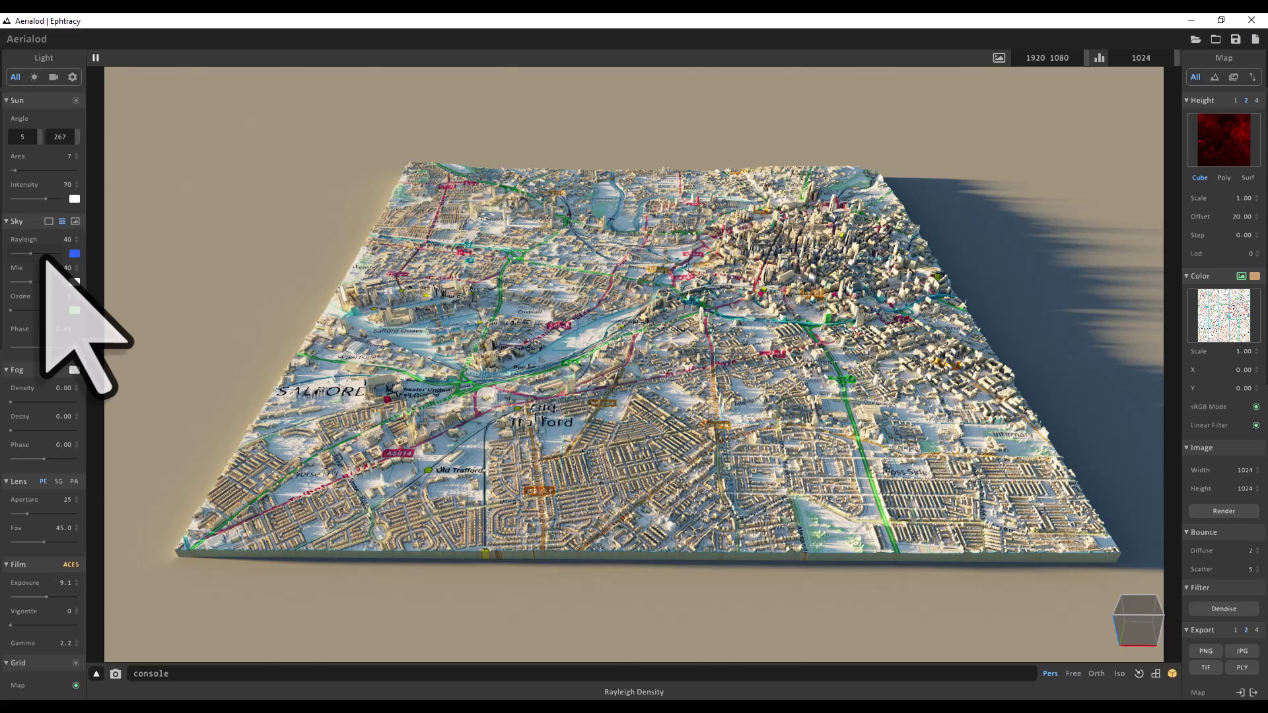
{"action": "left_click", "coordinate": [44, 254]}
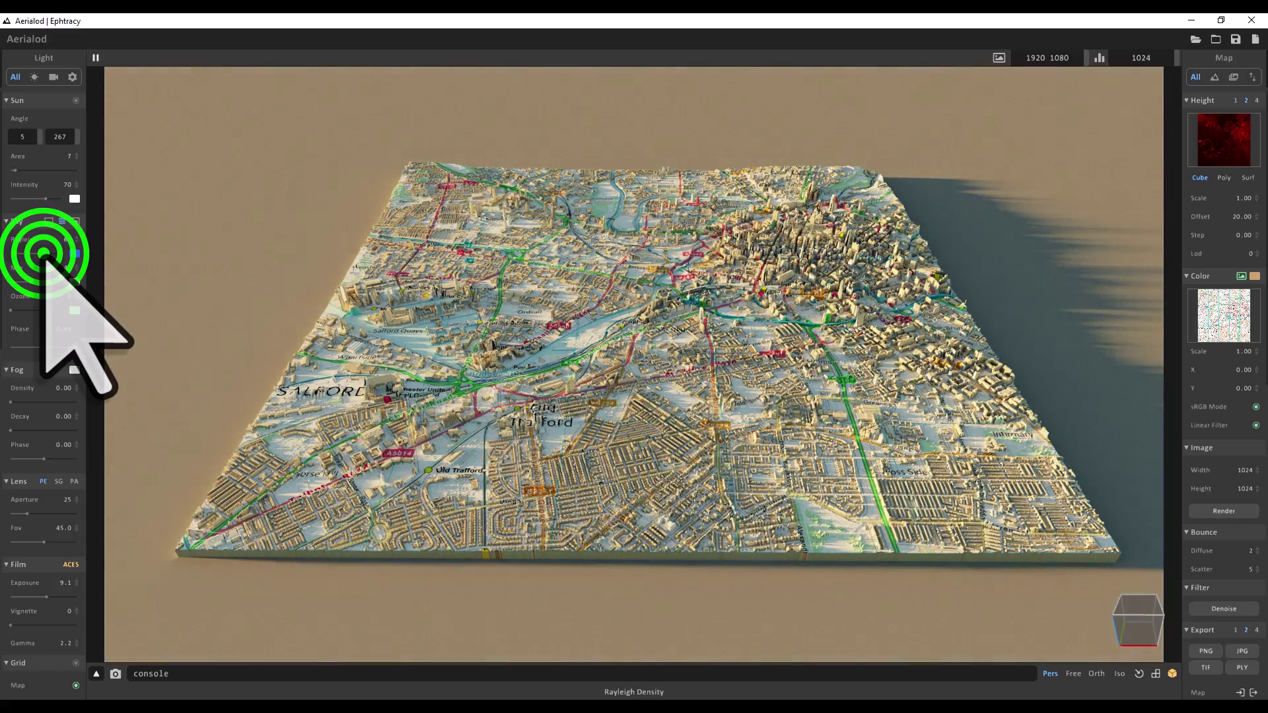
{"action": "left_click", "coordinate": [50, 254]}
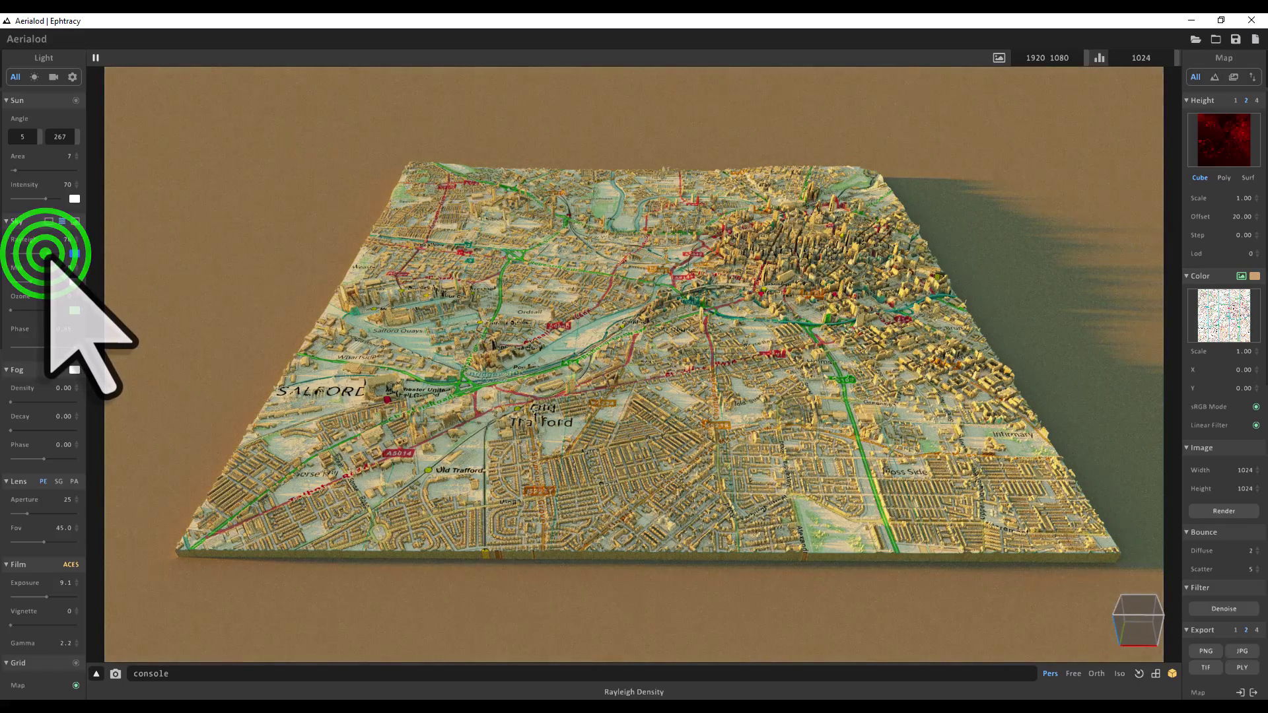
{"action": "left_click", "coordinate": [49, 254]}
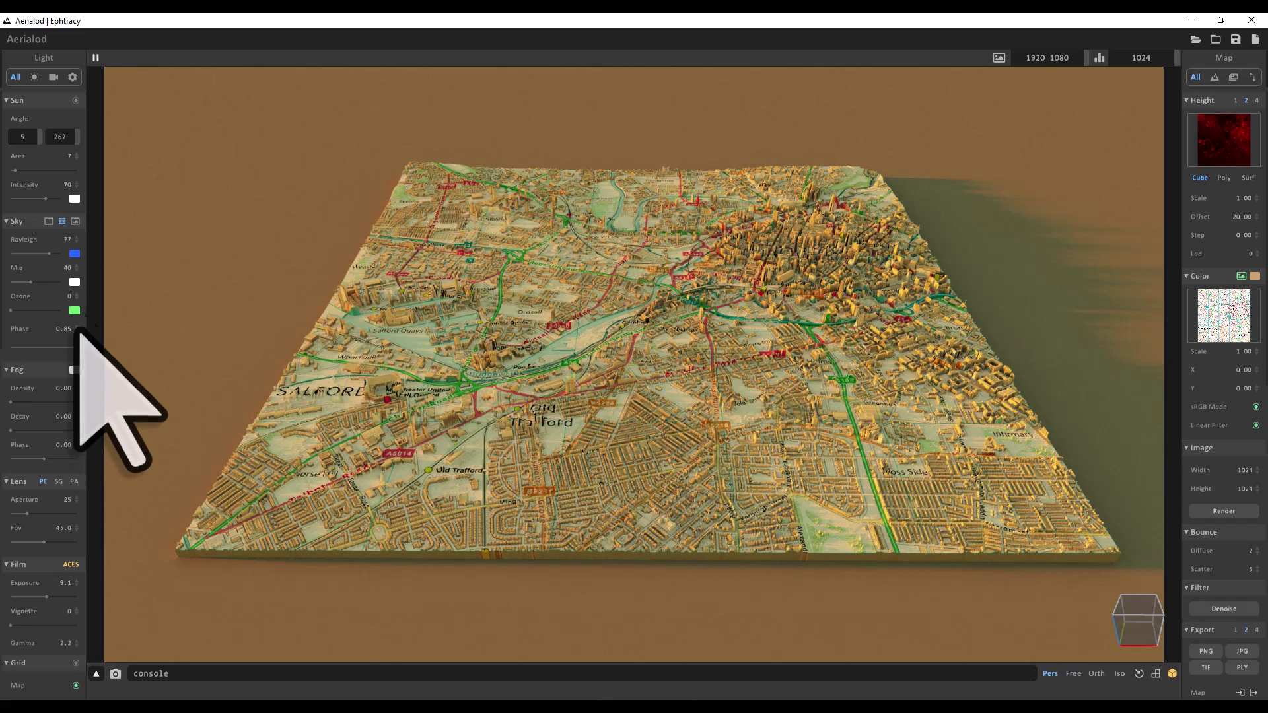
Step: Open the Rayleigh colour settings and examine the colour opposite blue on the browser's colour wheel, returning to Aerialod
{"action": "left_click", "coordinate": [74, 254]}
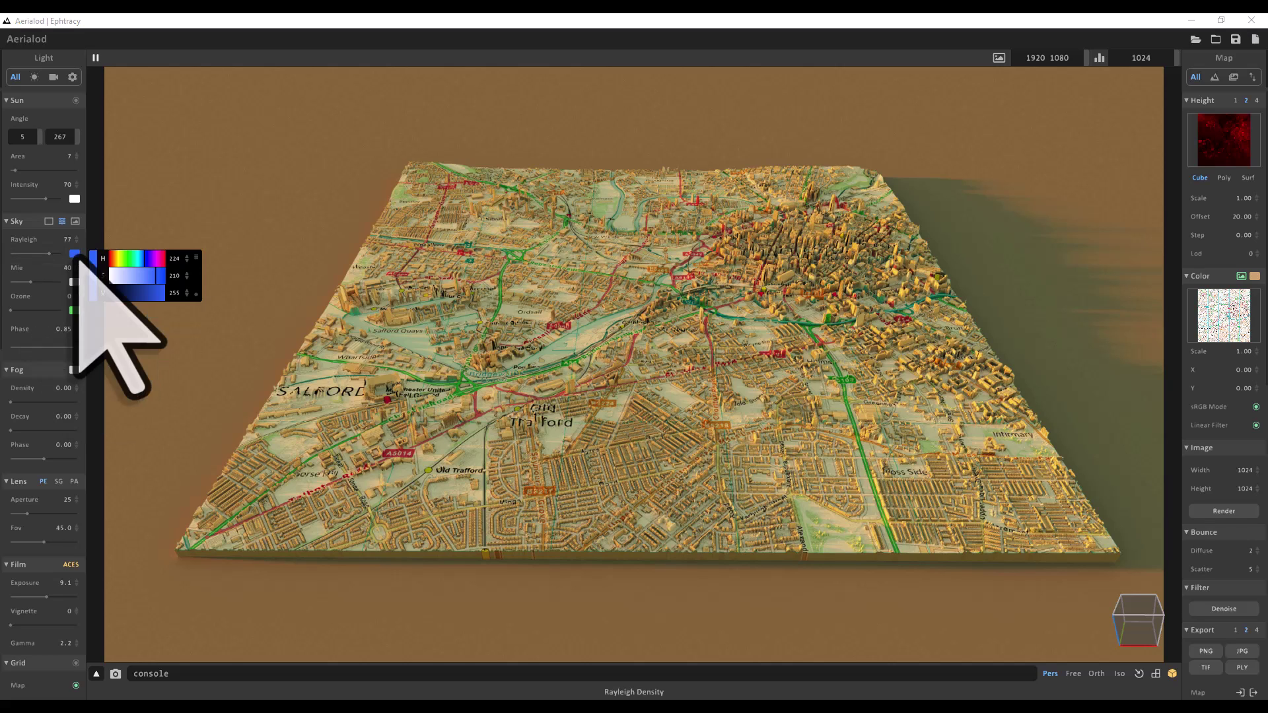
{"action": "key", "text": "alt+Tab"}
{"action": "left_click_drag", "start_coordinate": [861, 65], "coordinate": [945, 65]}
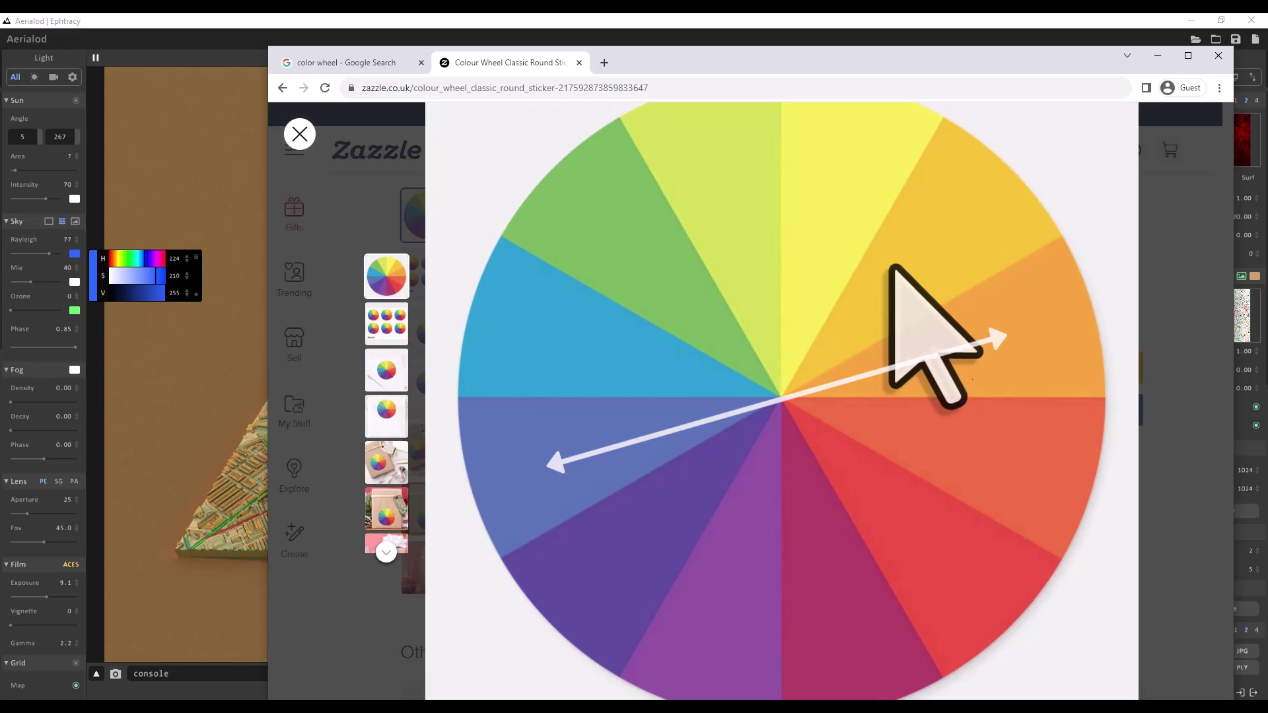
{"action": "left_click", "coordinate": [1158, 56]}
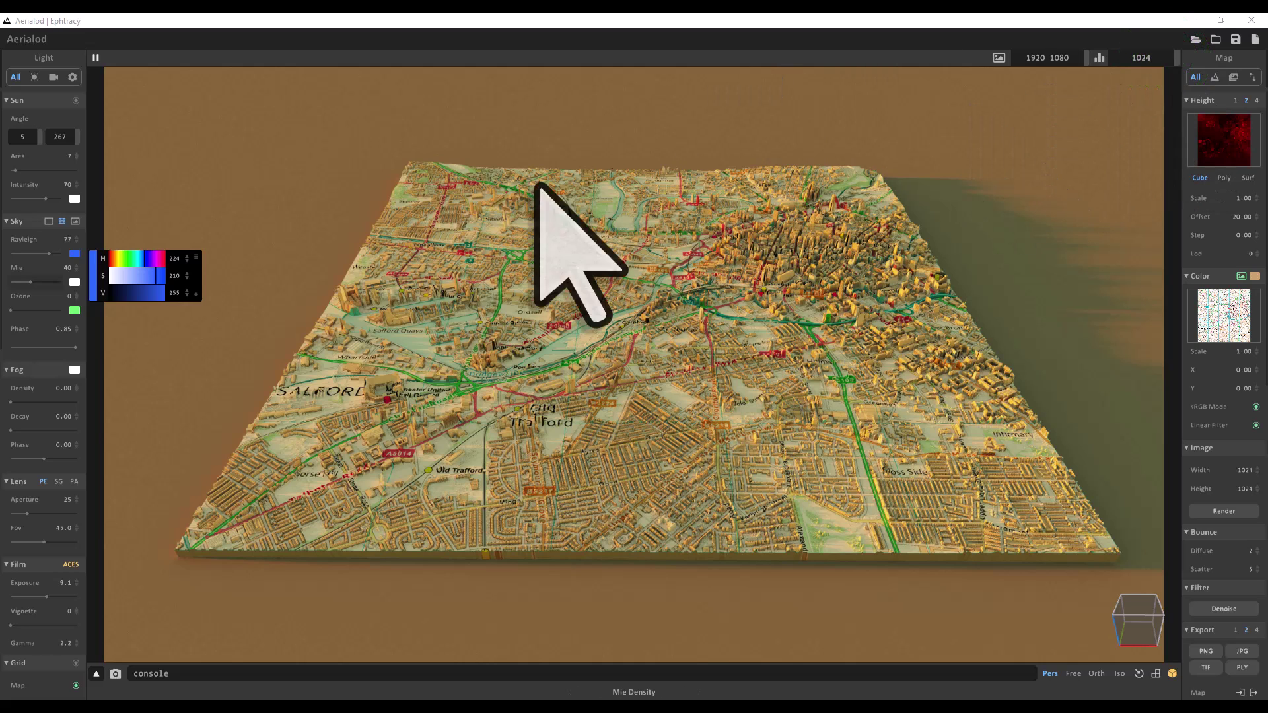
Step: Lower the sky's Mie density to 16
{"action": "left_click", "coordinate": [29, 281]}
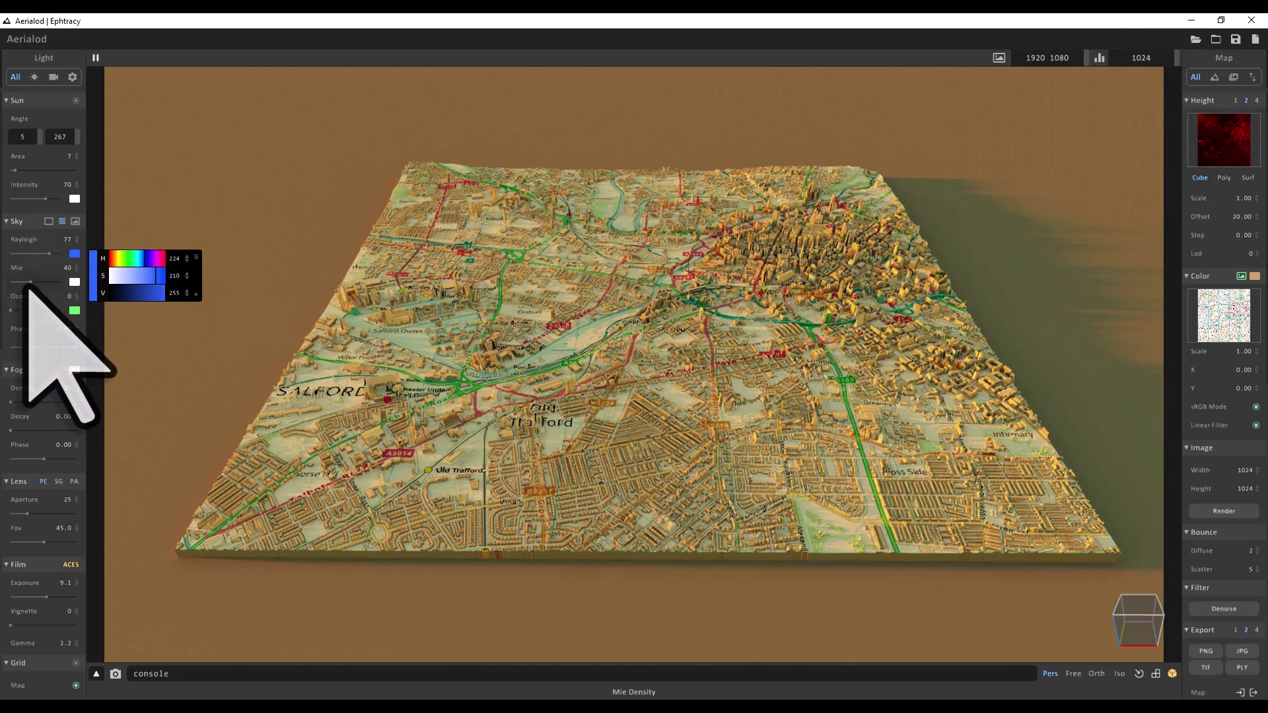
{"action": "left_click_drag", "start_coordinate": [29, 282], "coordinate": [19, 285]}
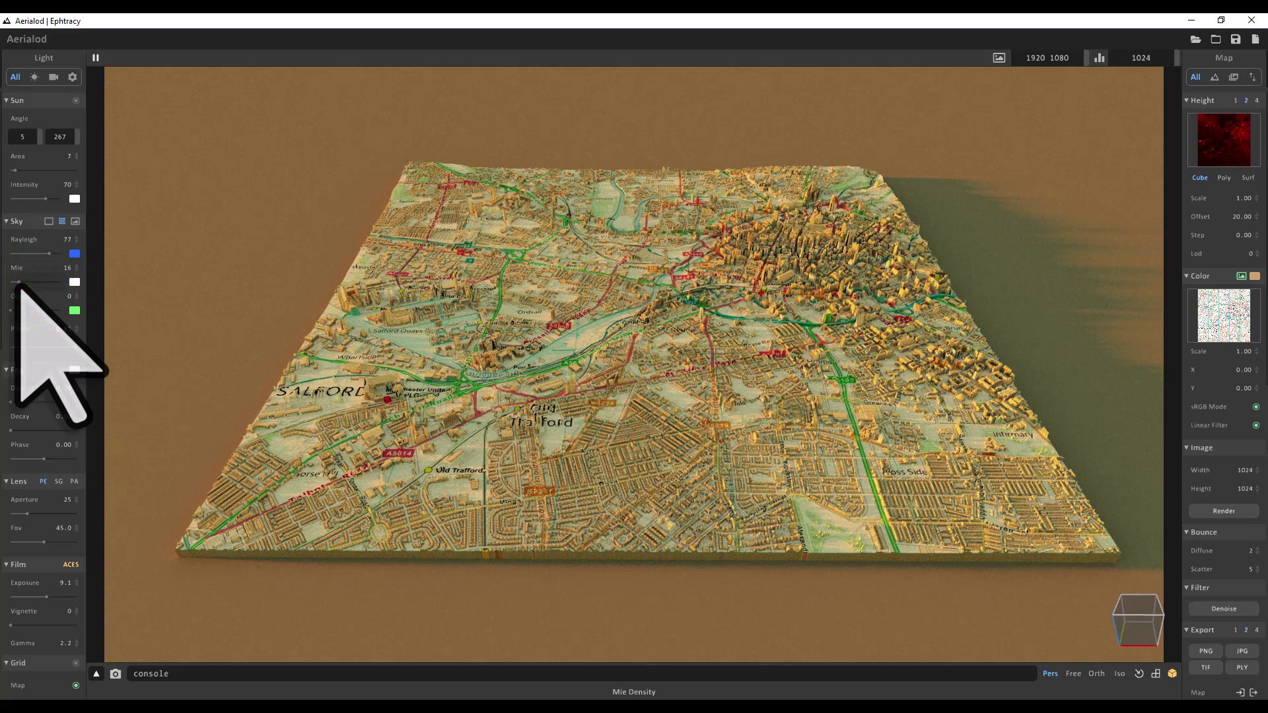
Step: Change the ground colour from mid grey to white by raising its brightness to the maximum
{"action": "scroll", "coordinate": [61, 485], "scroll_direction": "down", "scroll_amount": 5}
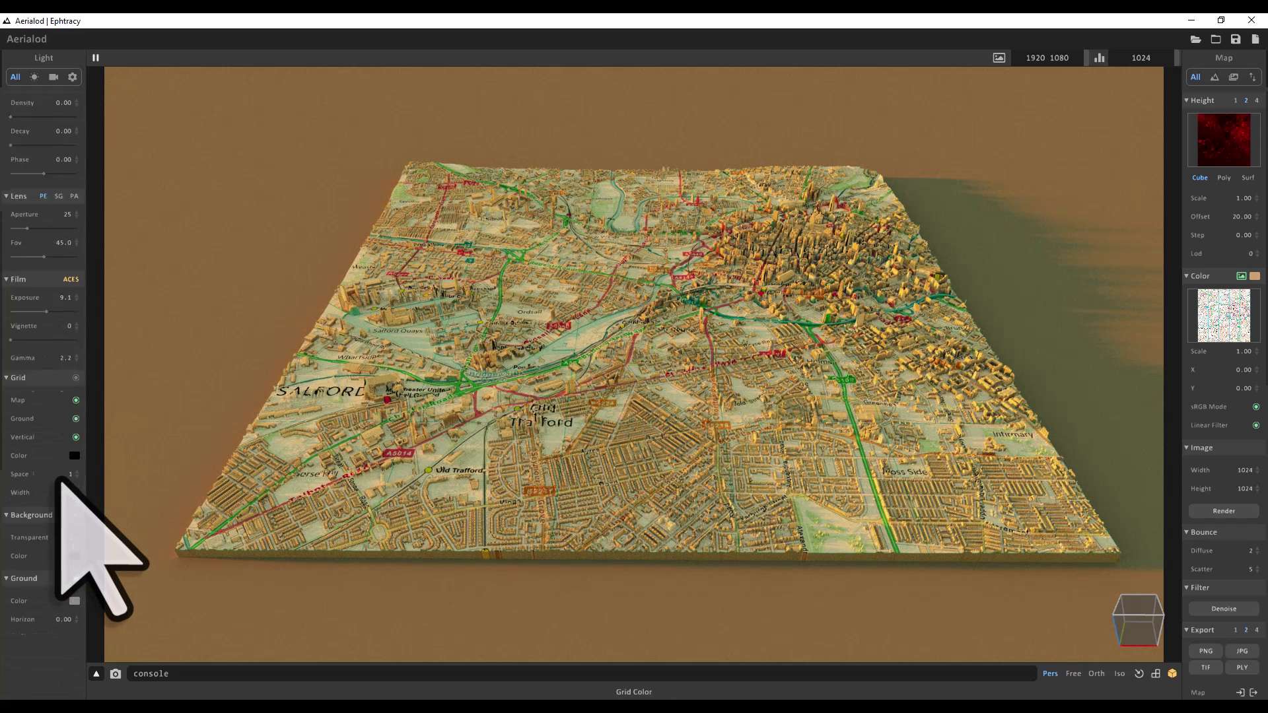
{"action": "scroll", "coordinate": [60, 480], "scroll_direction": "down", "scroll_amount": 1}
{"action": "left_click", "coordinate": [74, 554]}
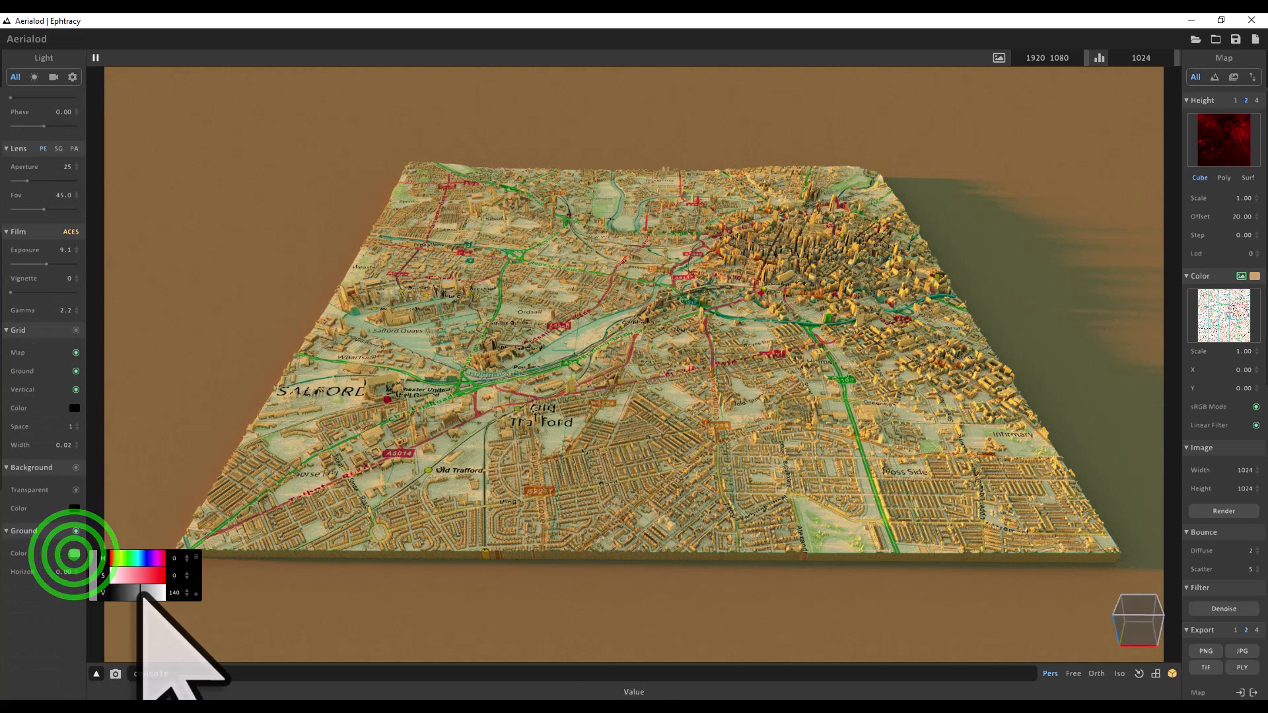
{"action": "left_click_drag", "start_coordinate": [141, 592], "coordinate": [173, 598]}
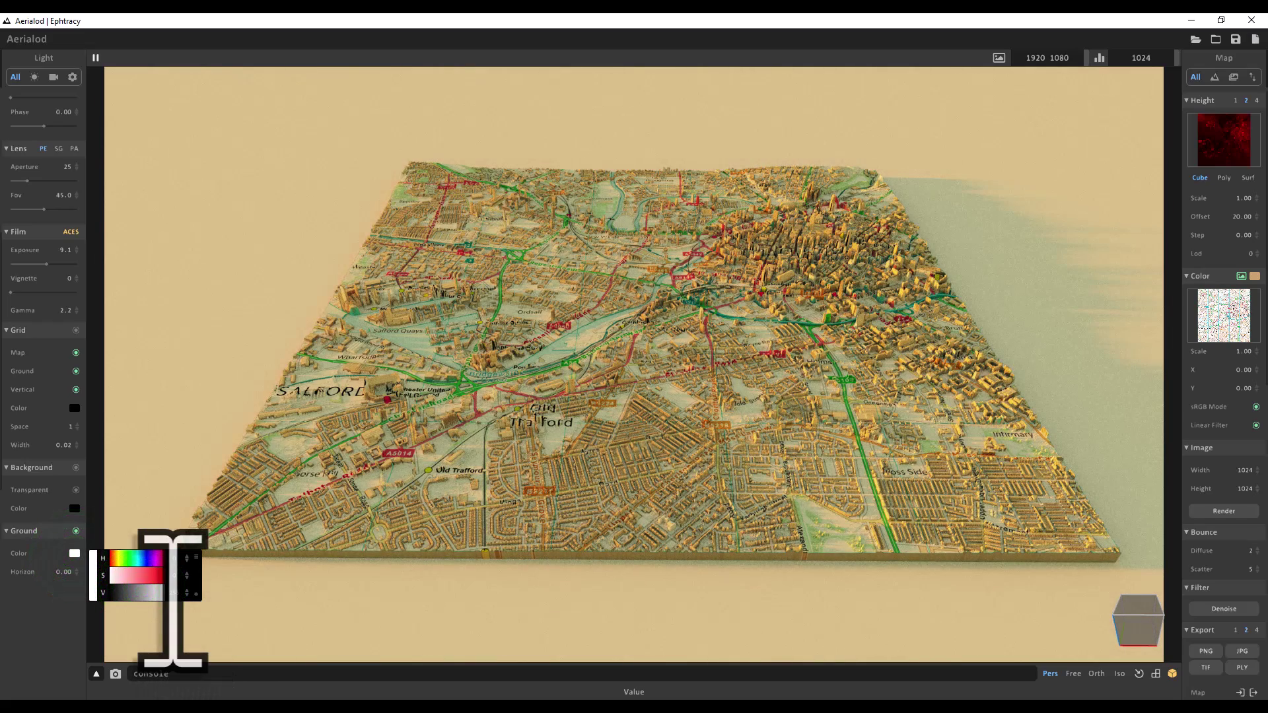
{"action": "left_click", "coordinate": [36, 604]}
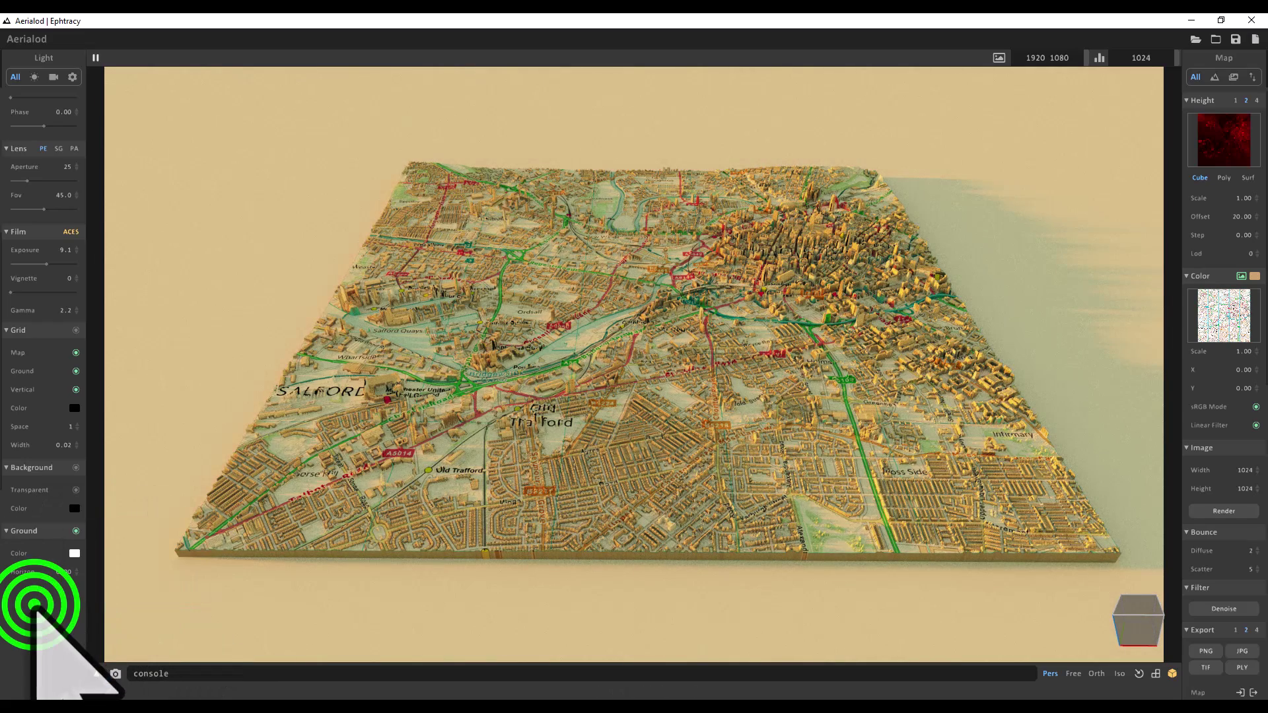
Step: Show the grid and turn it off for the map so that it covers only the surroundings
{"action": "scroll", "coordinate": [43, 445], "scroll_direction": "up", "scroll_amount": 1}
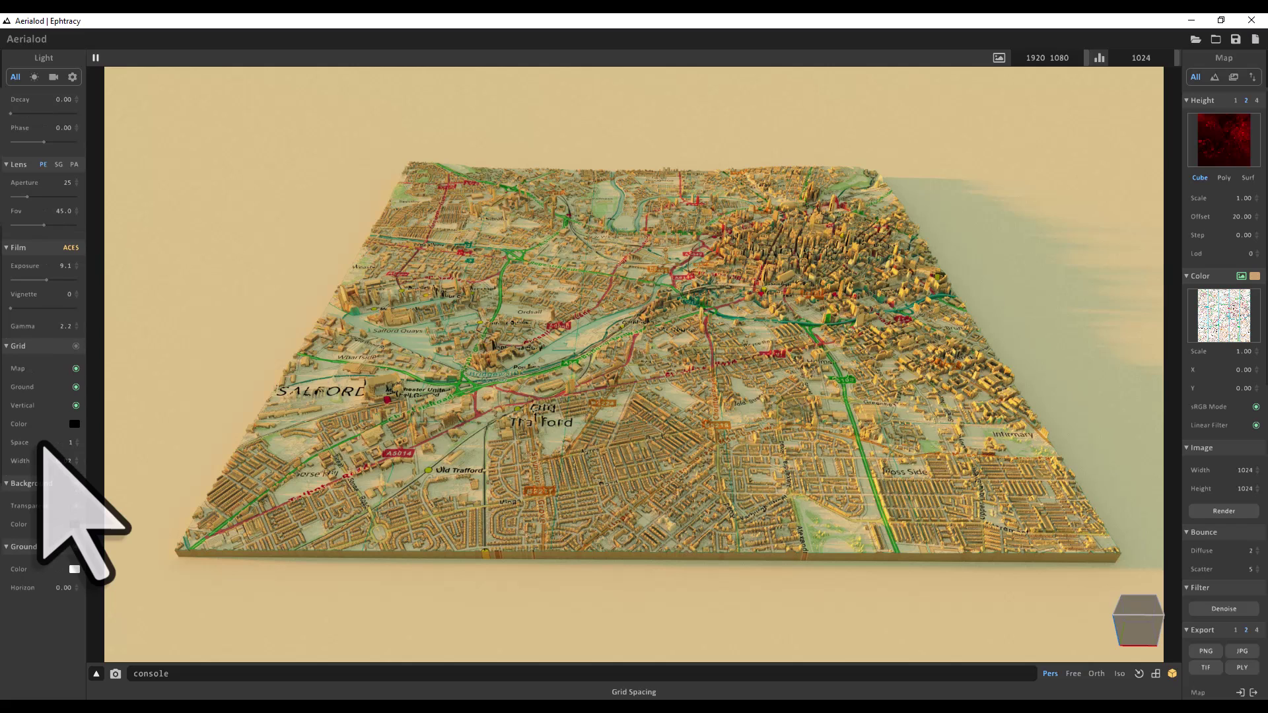
{"action": "left_click", "coordinate": [77, 346]}
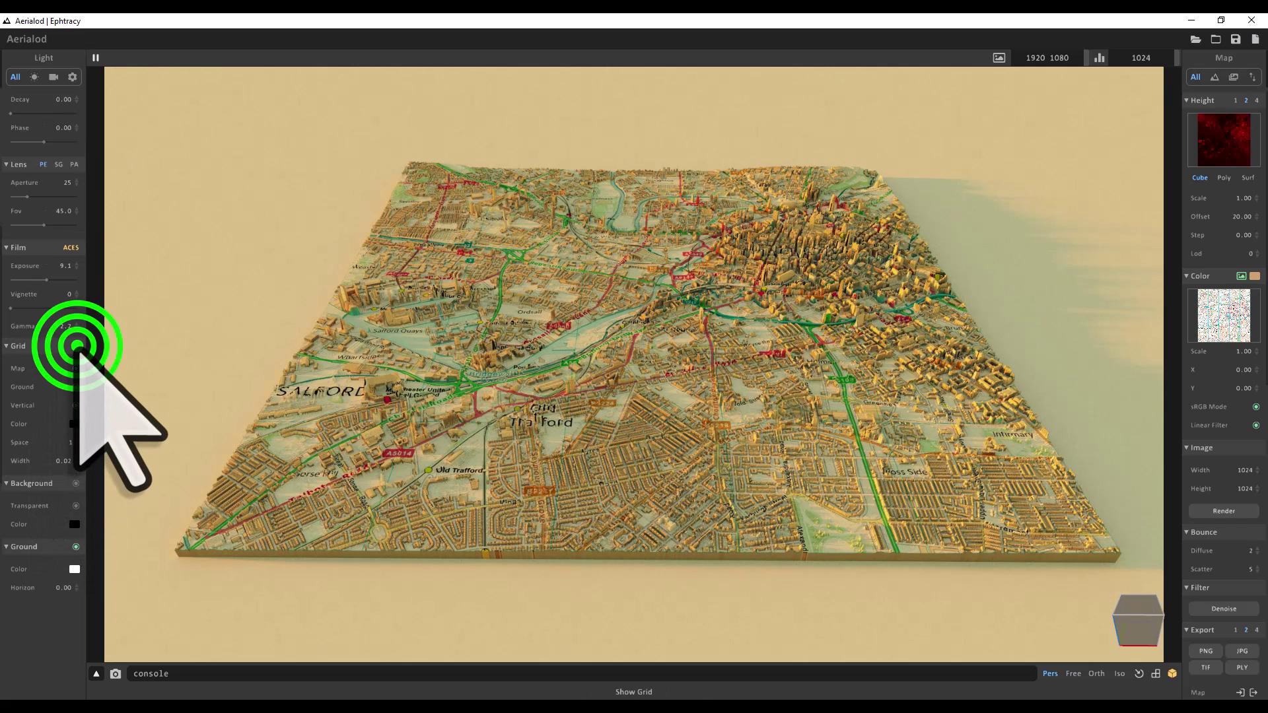
{"action": "left_click", "coordinate": [74, 367]}
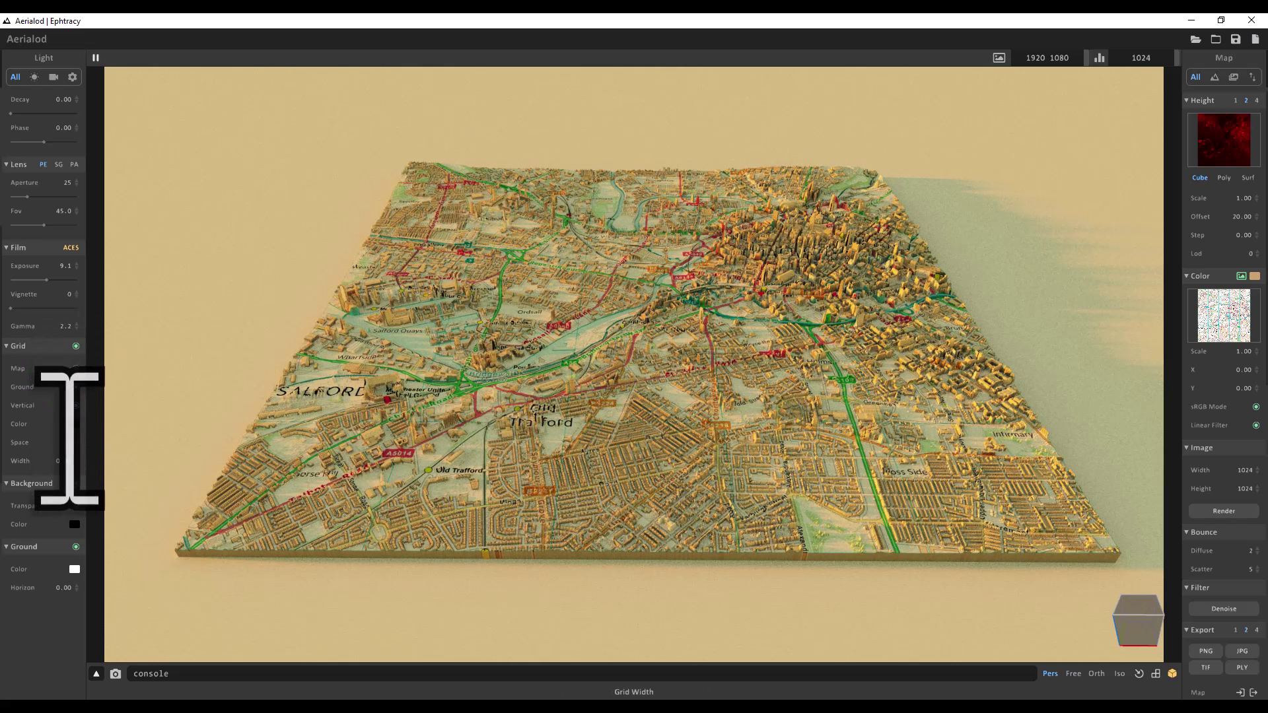
Step: Set the grid's spacing to 100 and its line width to 0.25
{"action": "left_click", "coordinate": [68, 453]}
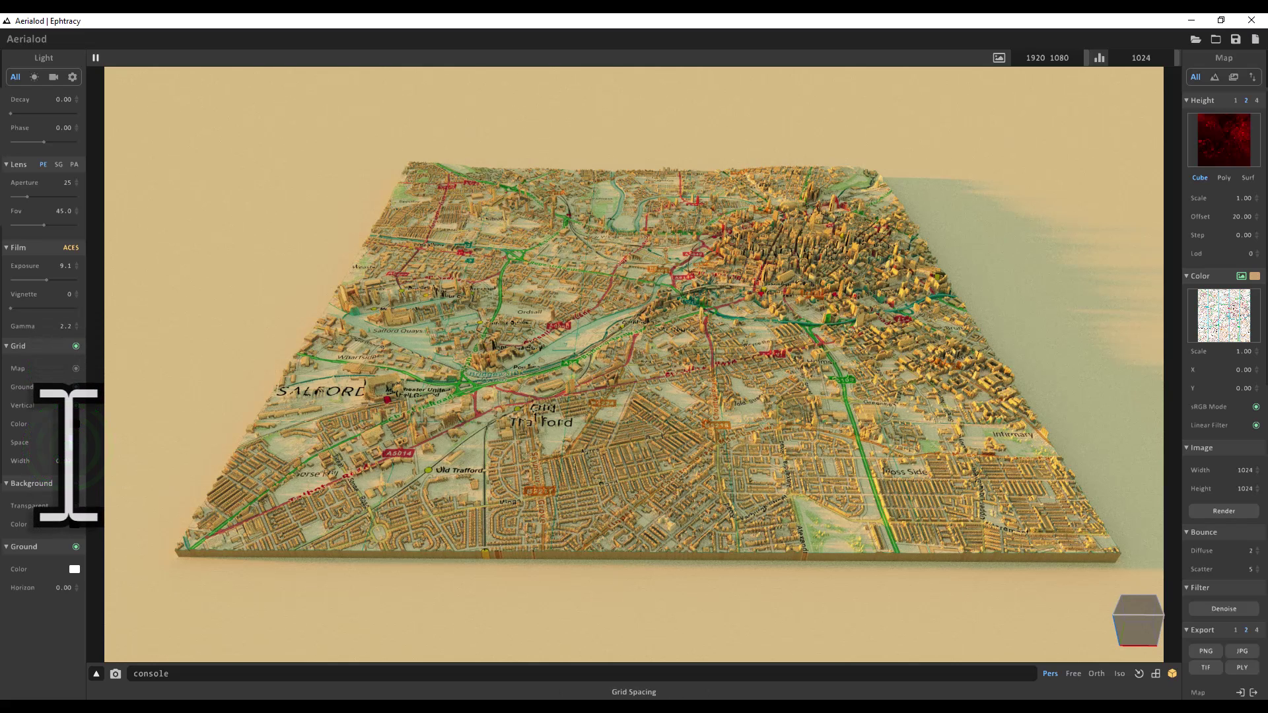
{"action": "scroll", "coordinate": [68, 453], "scroll_direction": "up", "scroll_amount": 1}
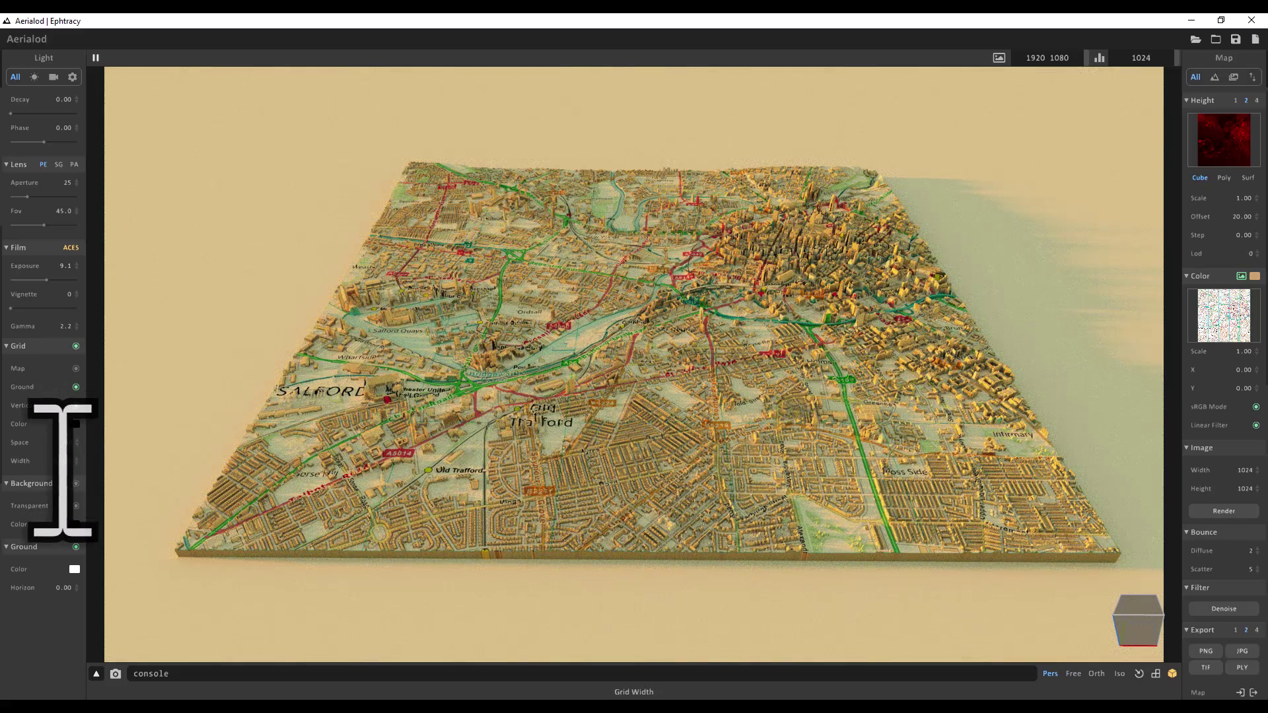
{"action": "left_click", "coordinate": [69, 453]}
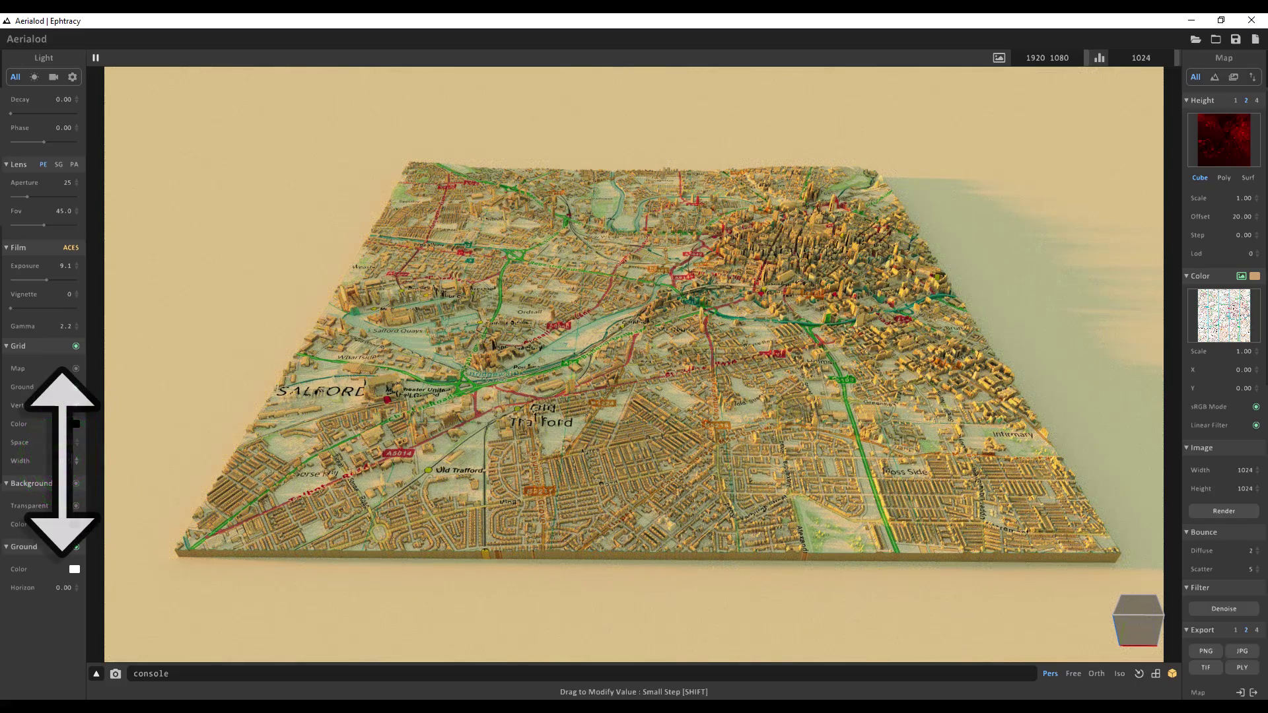
{"action": "left_click_drag", "start_coordinate": [62, 461], "coordinate": [62, 455]}
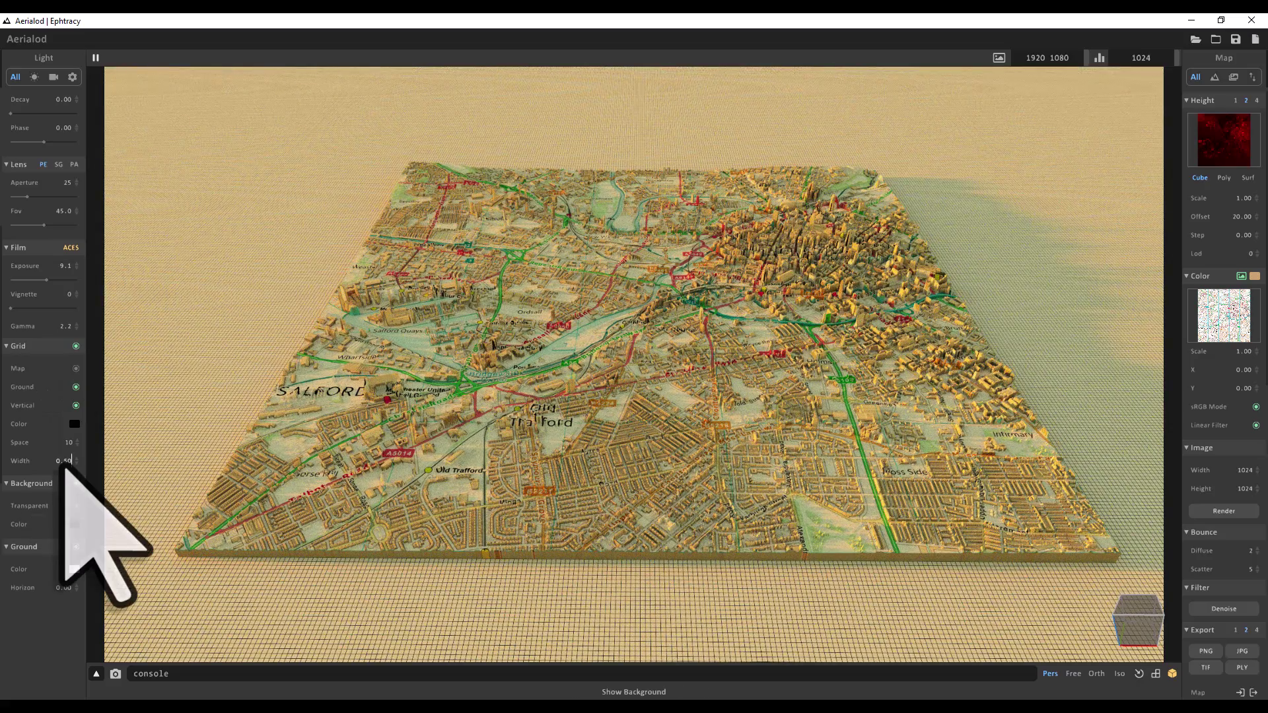
{"action": "left_click", "coordinate": [69, 443]}
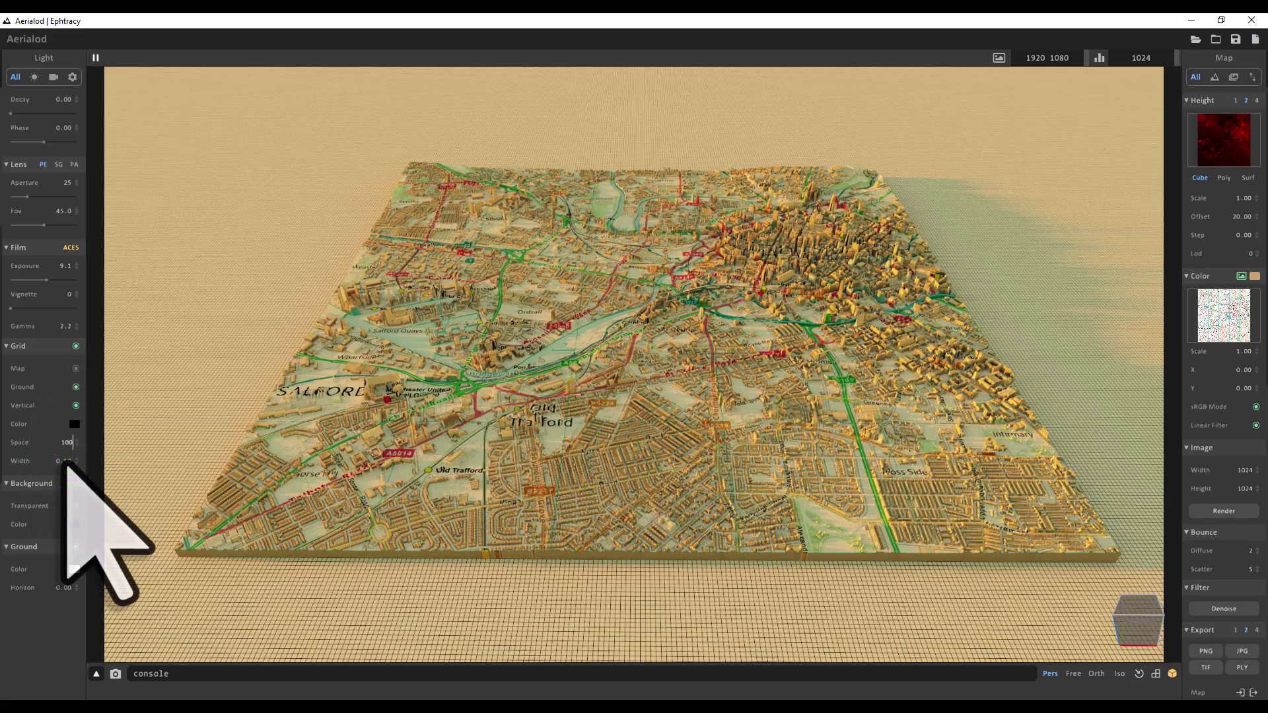
{"action": "type", "text": "00"}
{"action": "key", "text": "Return"}
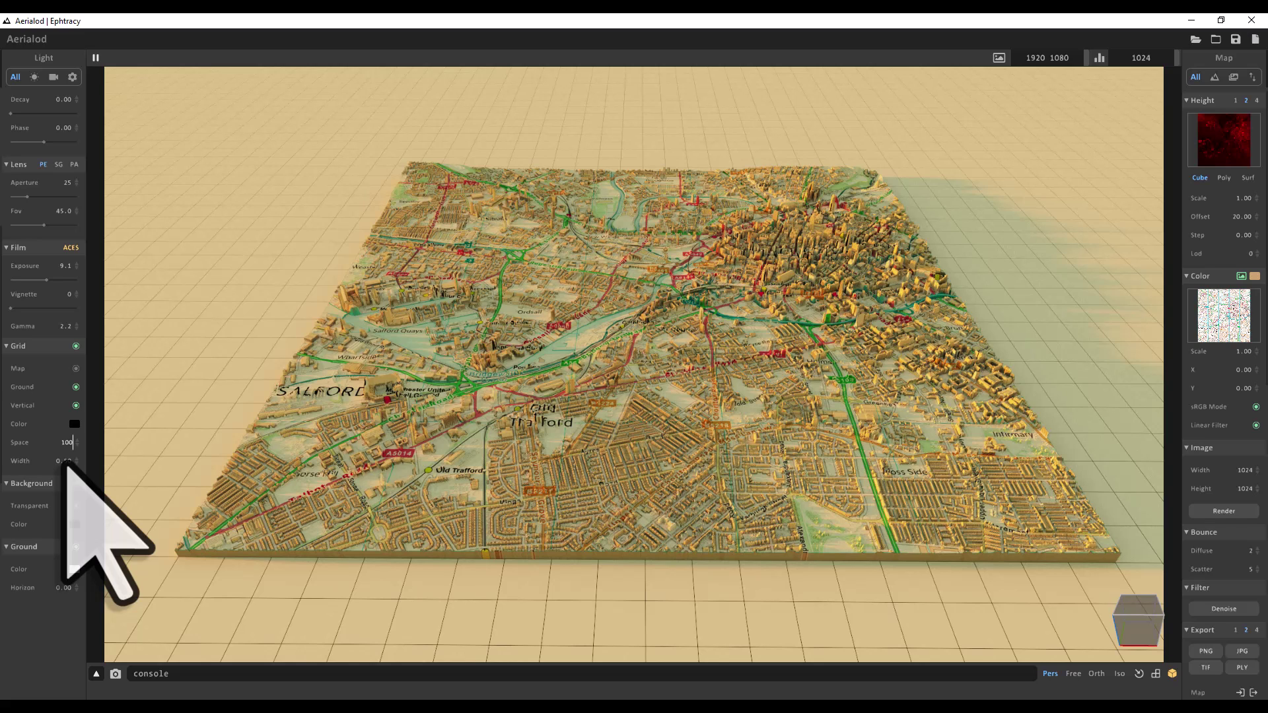
{"action": "left_click", "coordinate": [63, 461]}
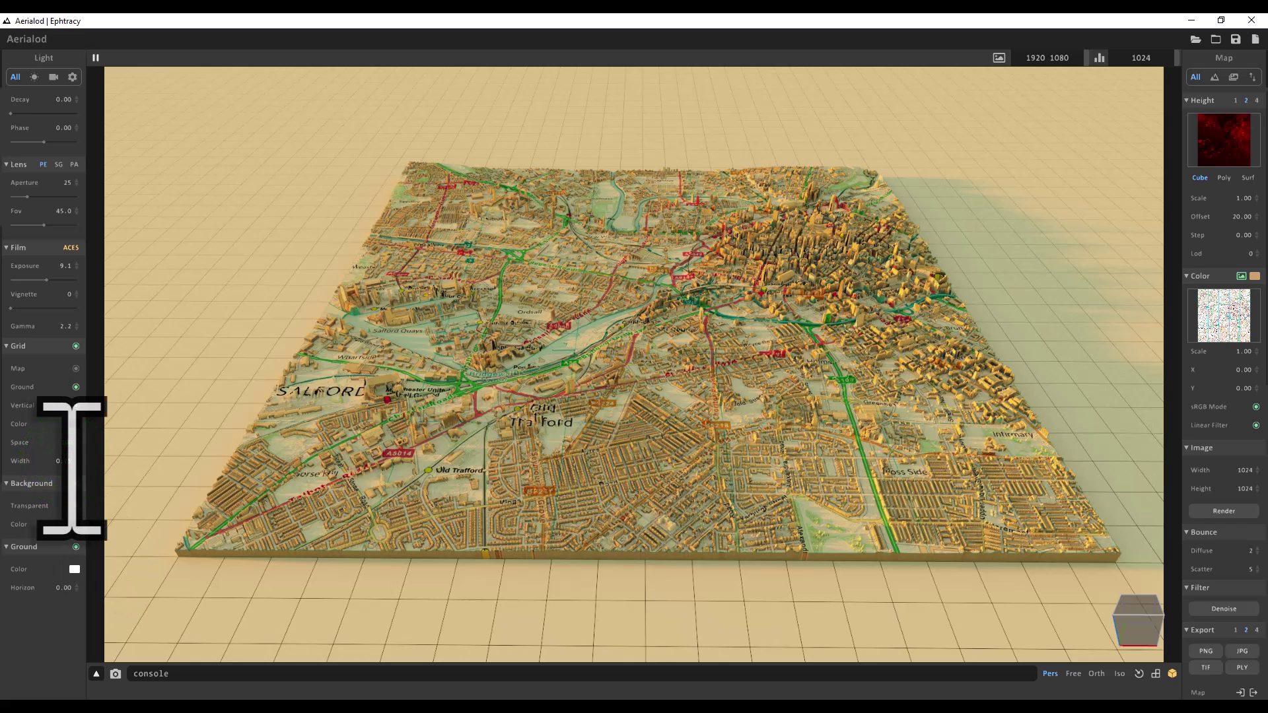
{"action": "key", "text": "Return"}
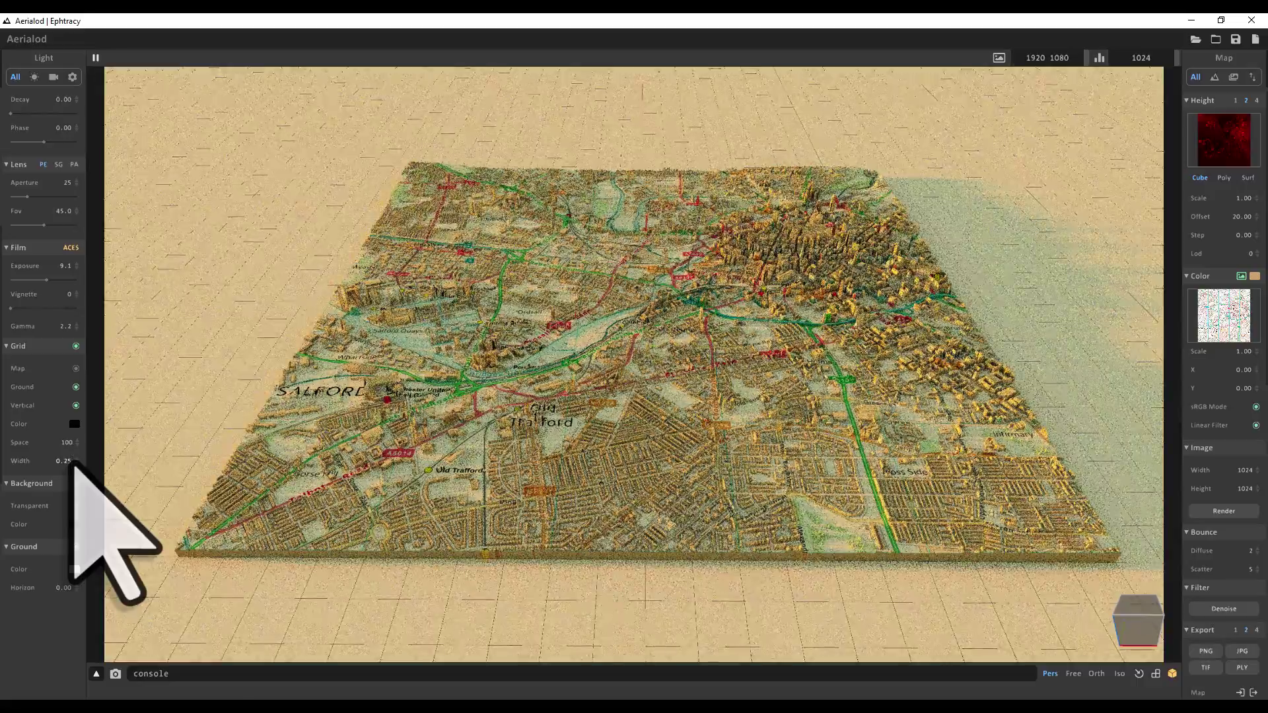
Step: Add fog over the map with a density of 3.71 and a decay of 4.90
{"action": "right_click", "coordinate": [335, 441]}
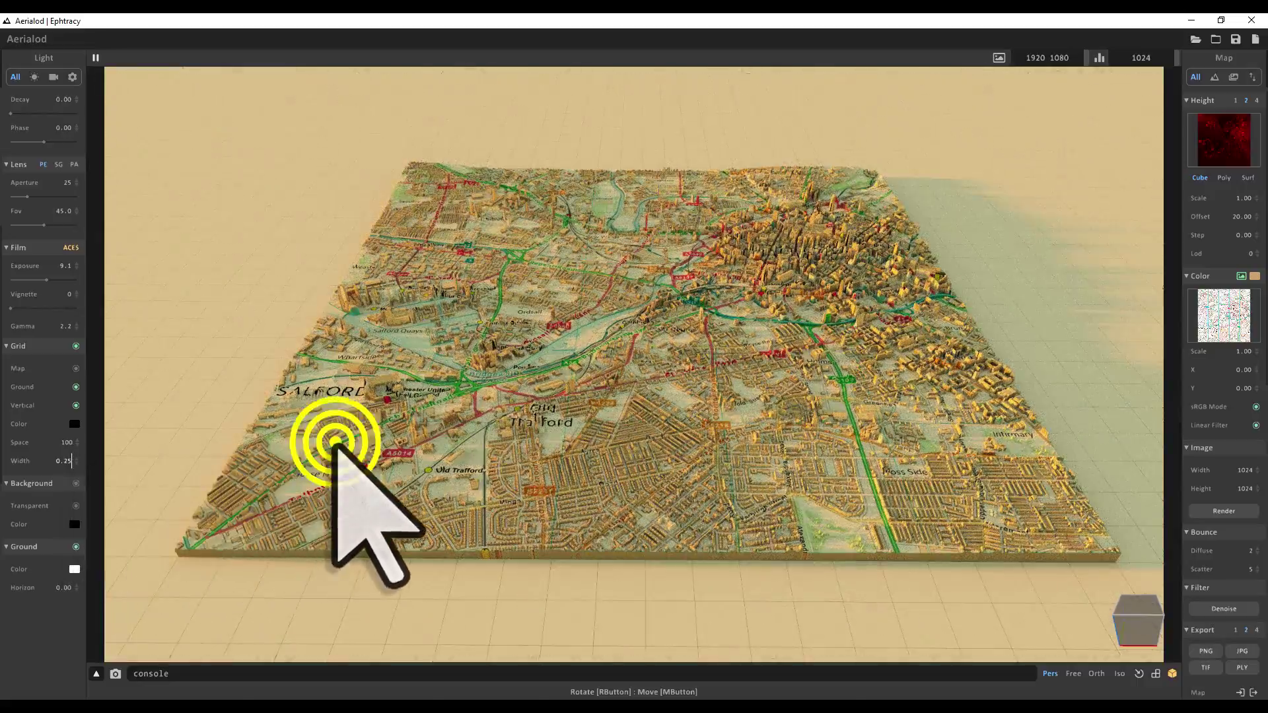
{"action": "right_click_drag", "start_coordinate": [336, 441], "coordinate": [375, 426]}
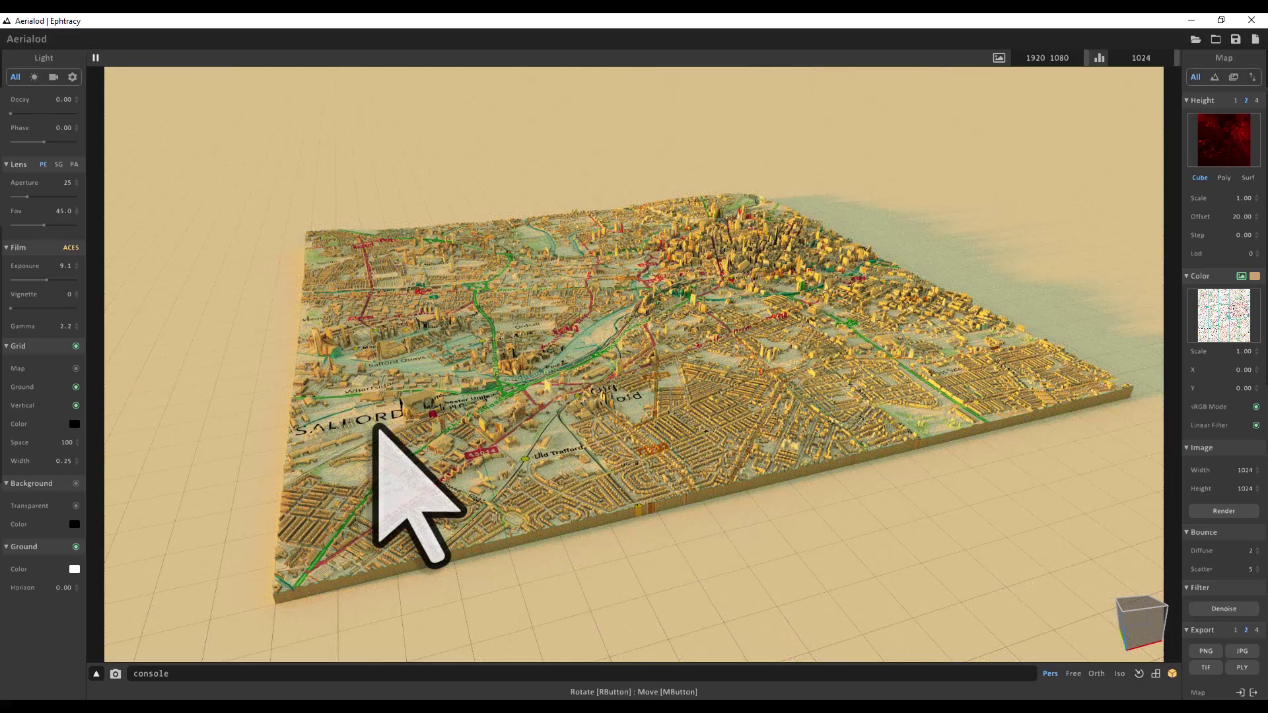
{"action": "scroll", "coordinate": [64, 330], "scroll_direction": "up", "scroll_amount": 5}
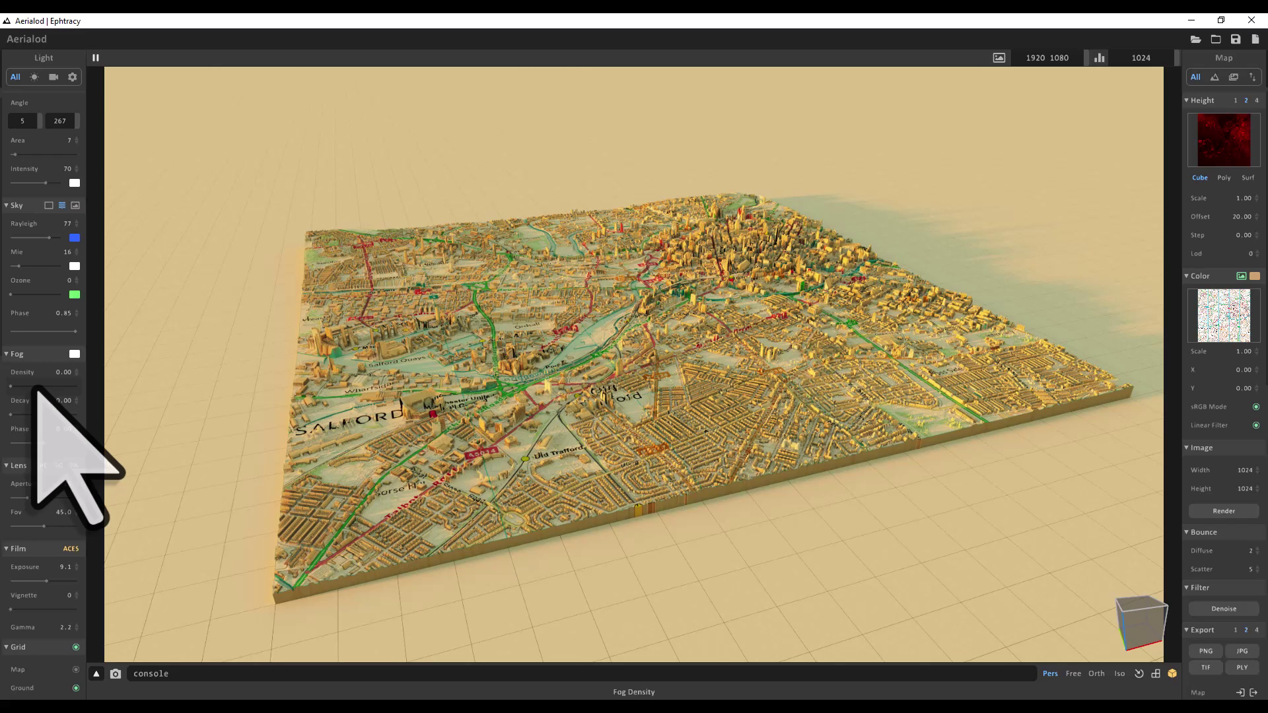
{"action": "left_click", "coordinate": [36, 387]}
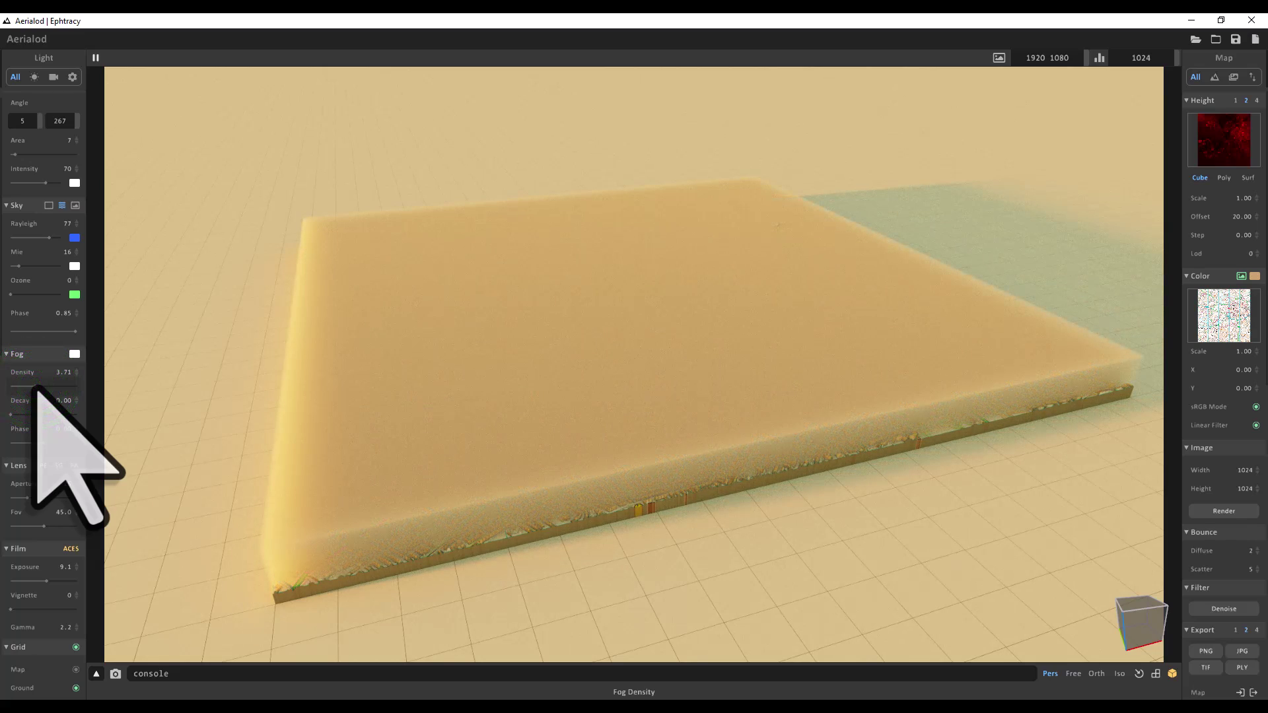
{"action": "left_click", "coordinate": [42, 414]}
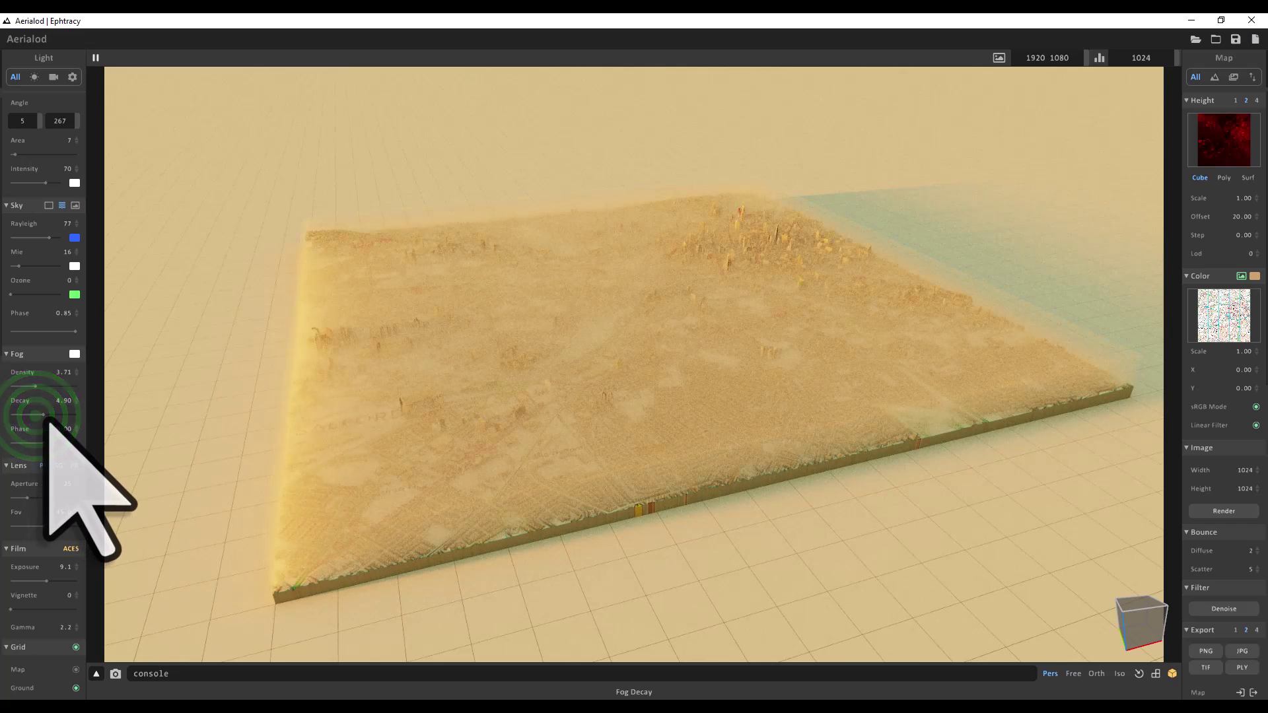
Step: Set the fog decay to 6.78 and rotate the sun light to a yaw angle of 319
{"action": "left_click", "coordinate": [53, 415]}
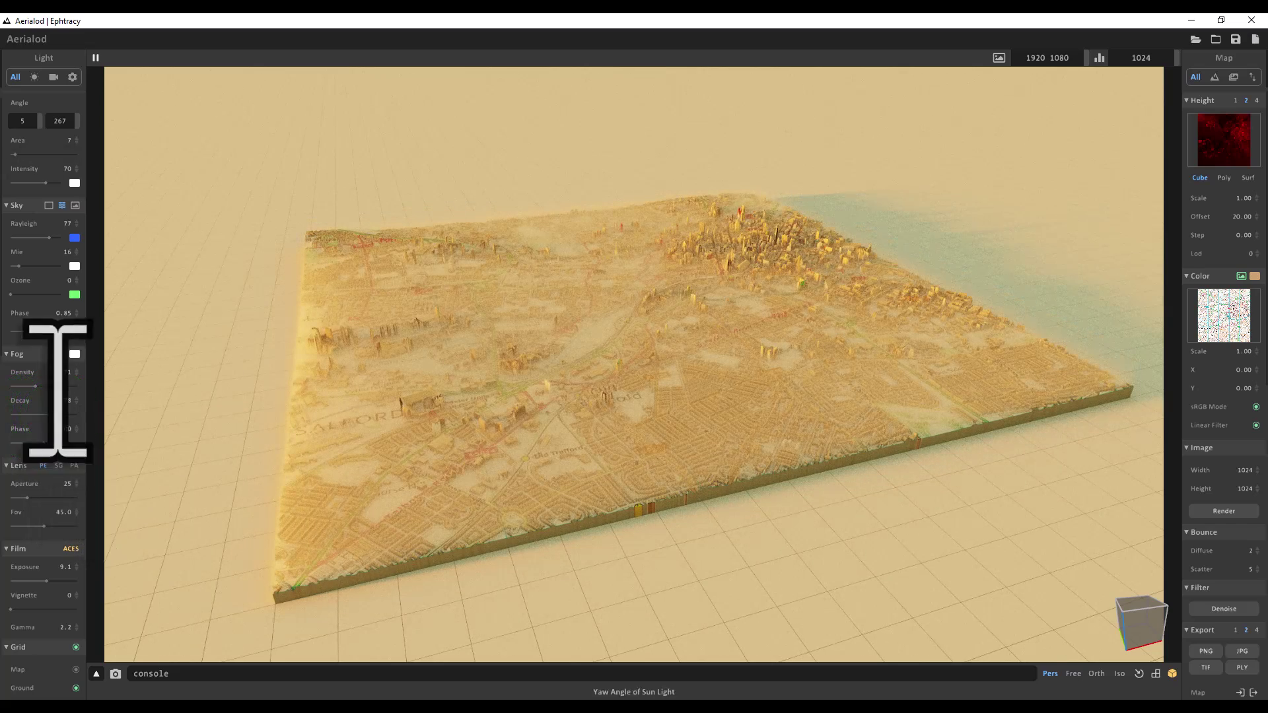
{"action": "left_click_drag", "start_coordinate": [60, 121], "coordinate": [92, 122]}
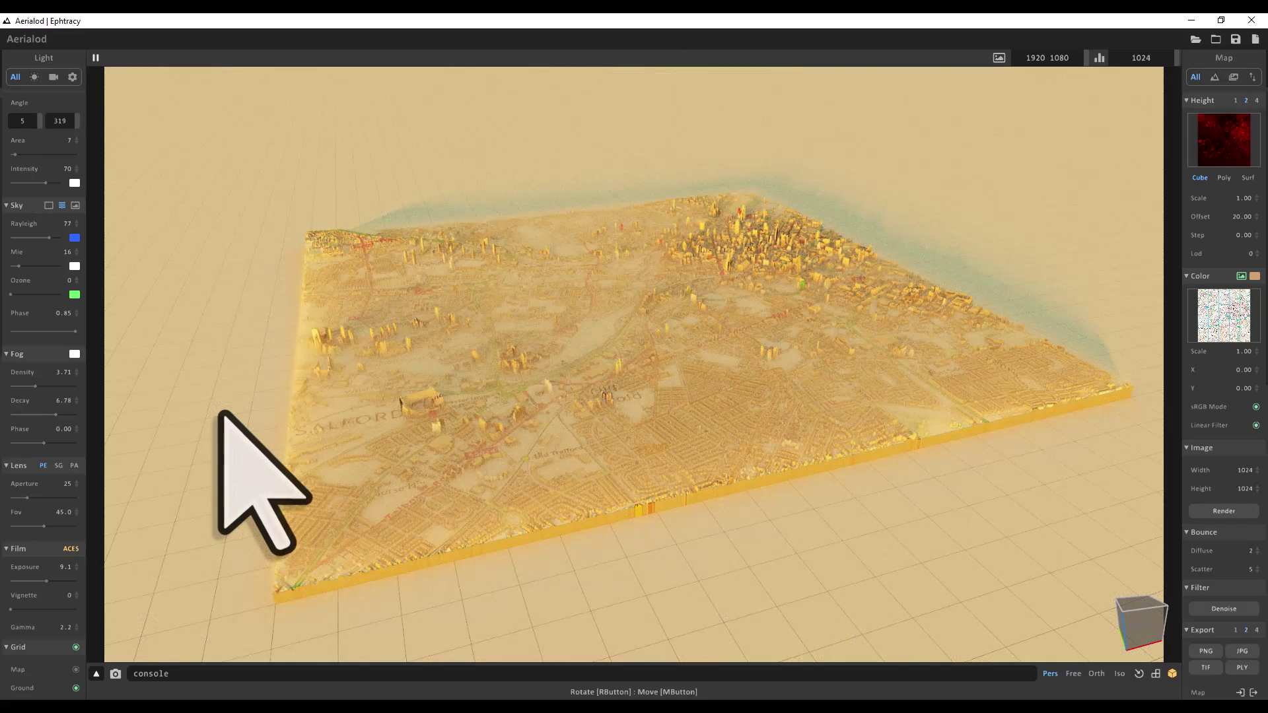
Step: Add a film vignette of 40 and raise the exposure to 11.5 to compensate
{"action": "left_click", "coordinate": [27, 608]}
{"action": "left_click_drag", "start_coordinate": [28, 608], "coordinate": [58, 582]}
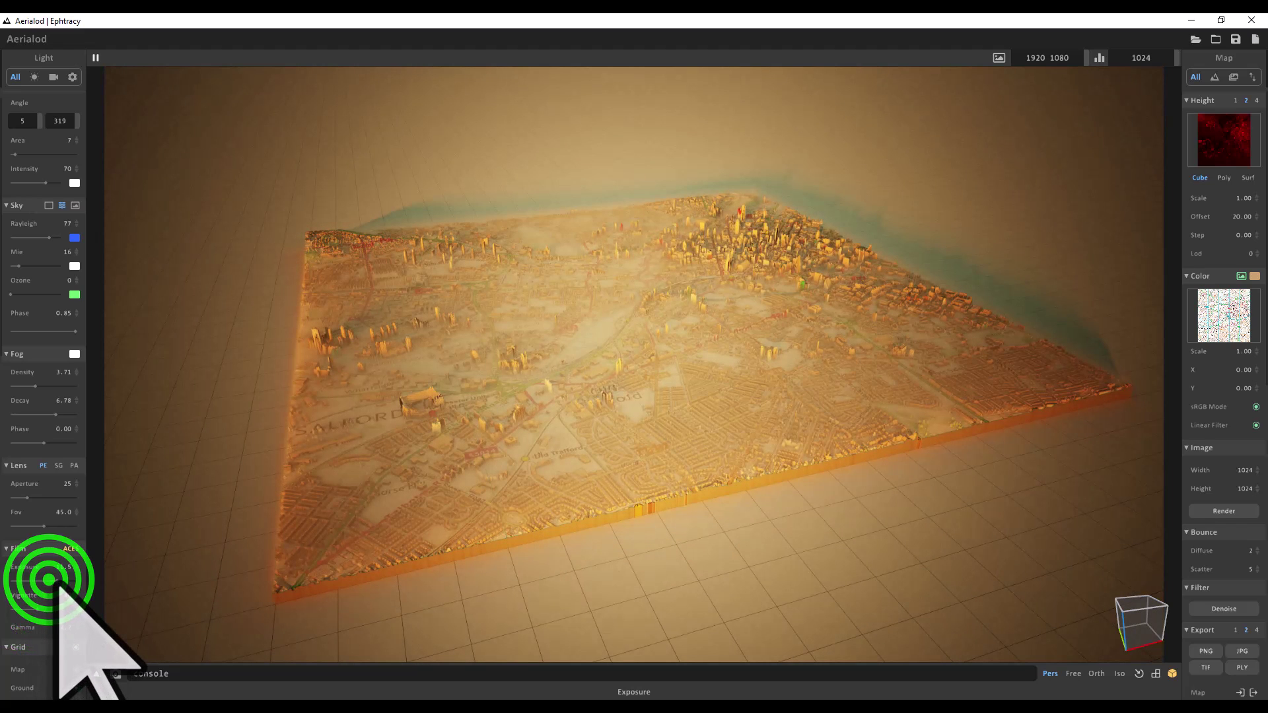
Step: Set both the diffuse and scatter bounce depths to 10 for the render
{"action": "left_click", "coordinate": [1242, 549]}
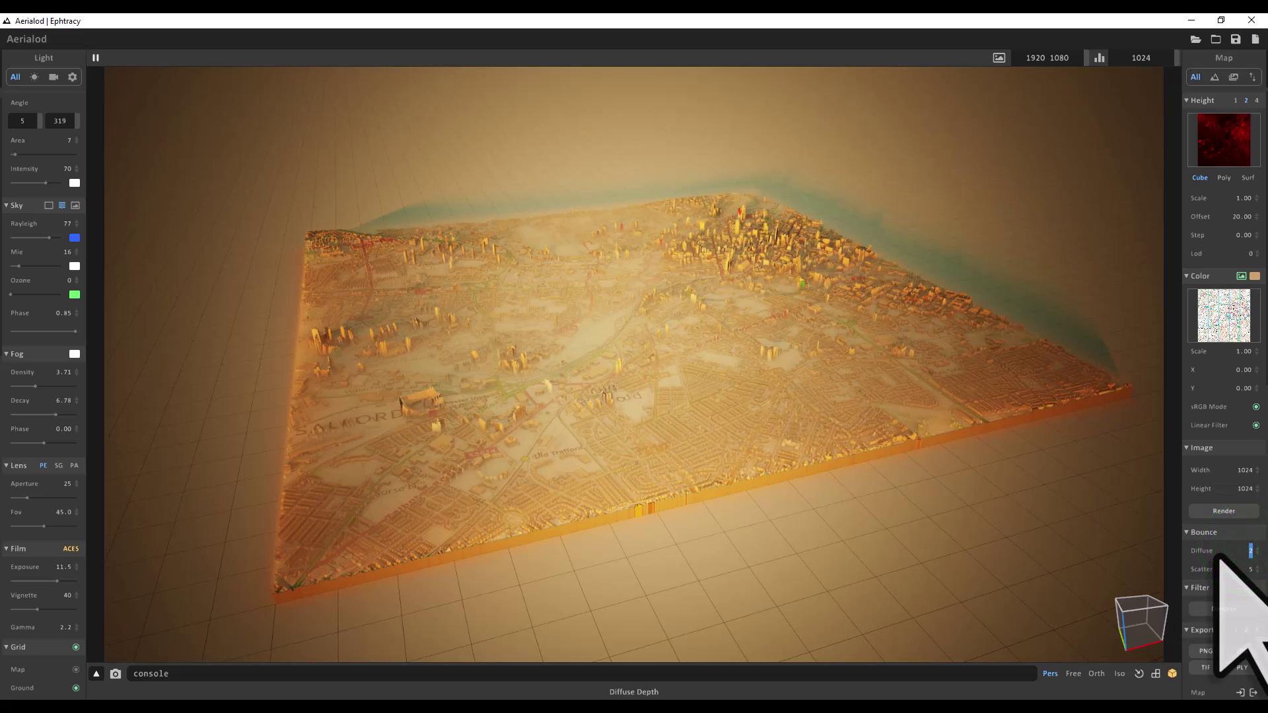
{"action": "left_click", "coordinate": [1245, 568]}
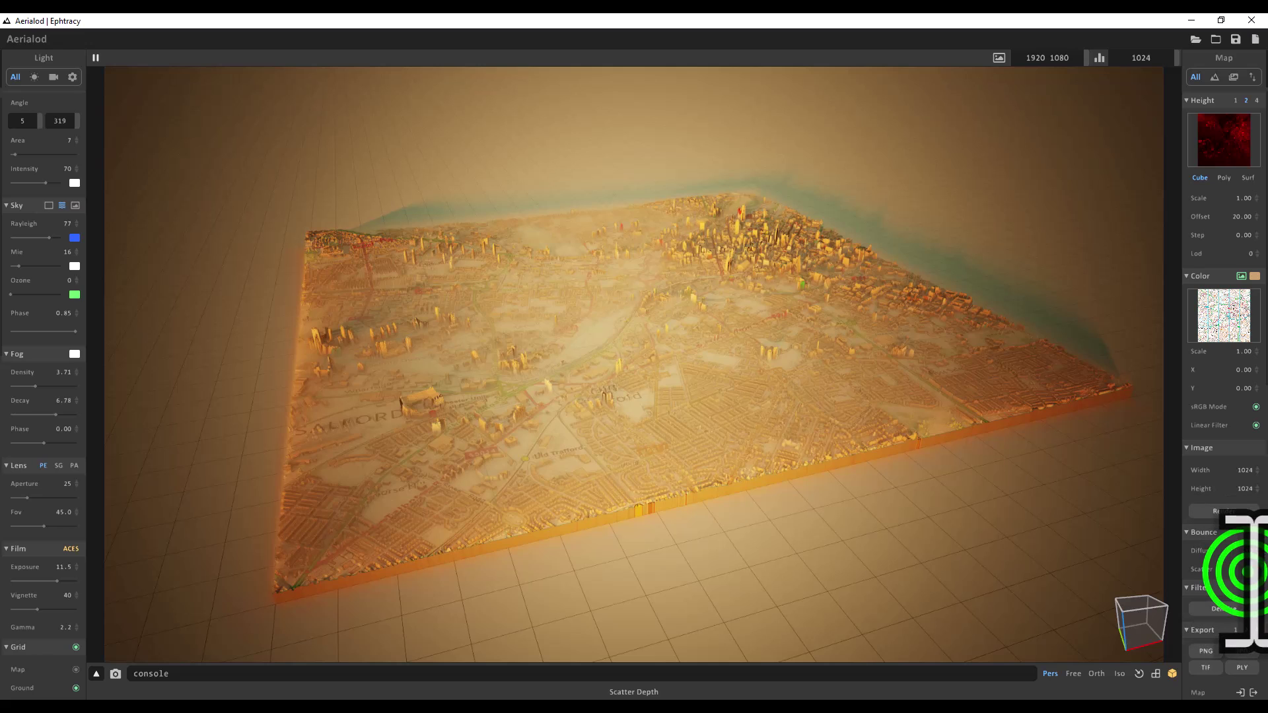
Step: Turn the colour map off and on again to compare the model with and without the OS overlay
{"action": "left_click", "coordinate": [1241, 276]}
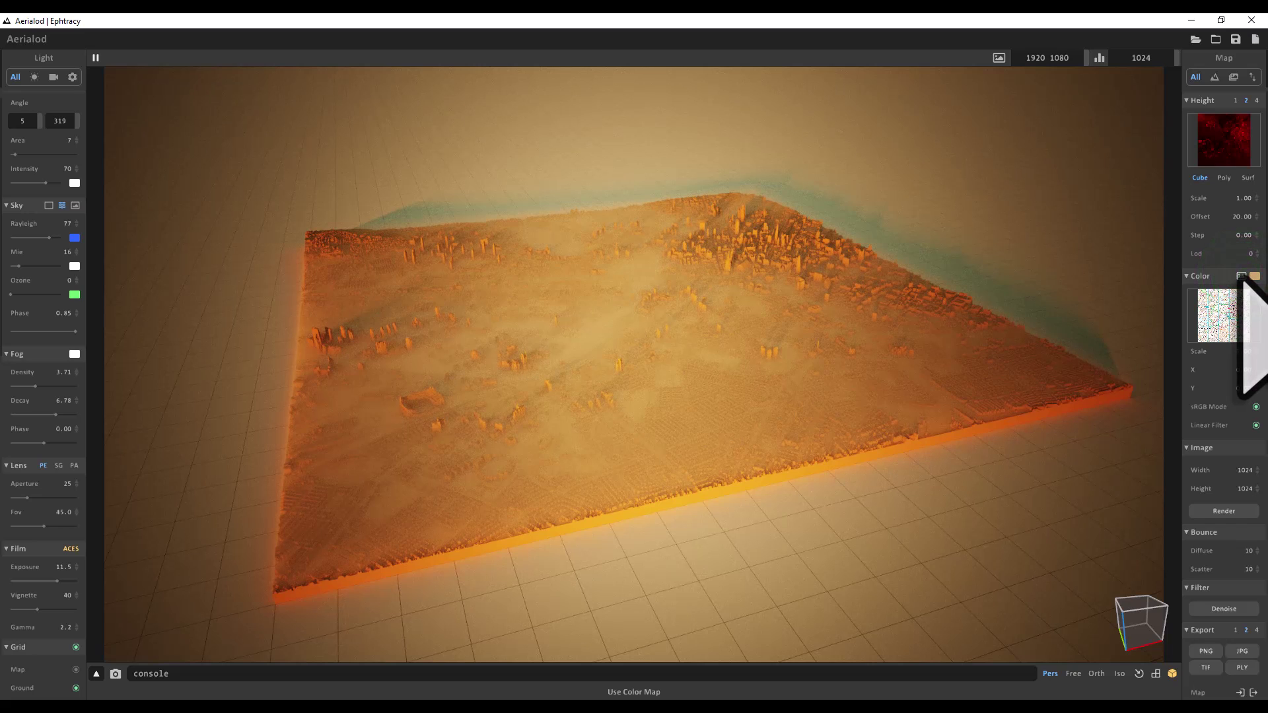
{"action": "left_click", "coordinate": [1242, 276]}
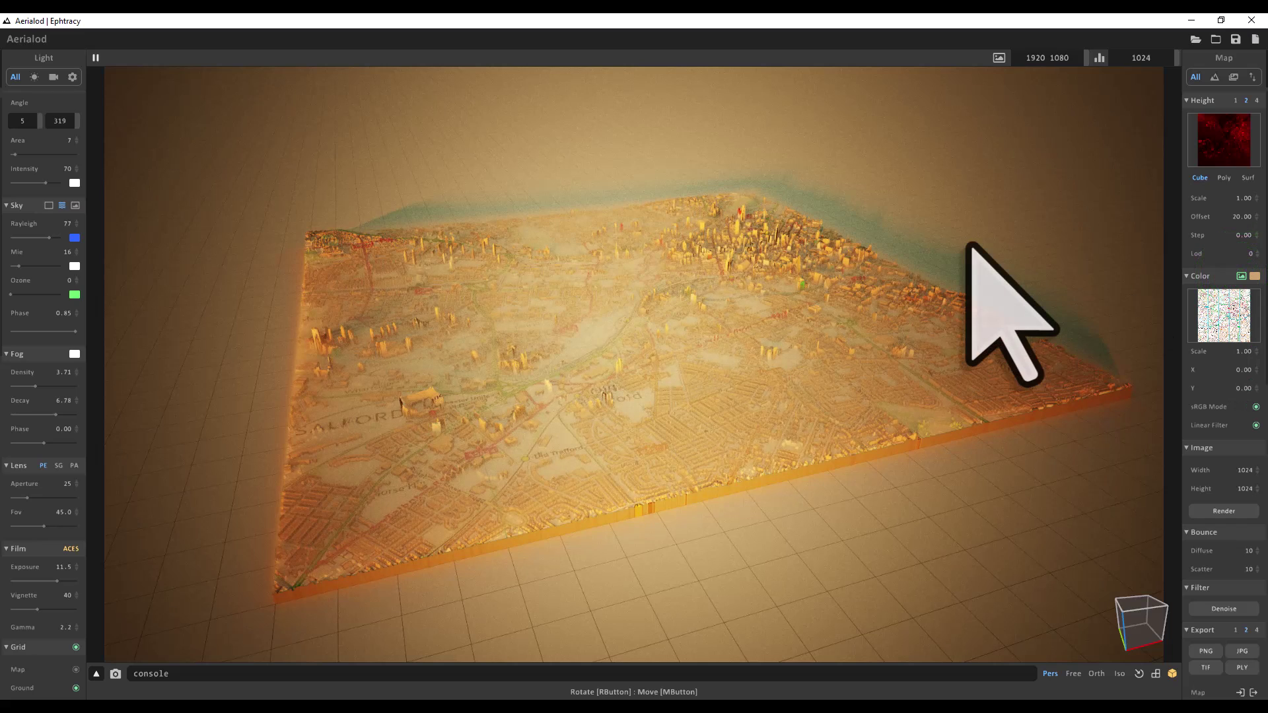